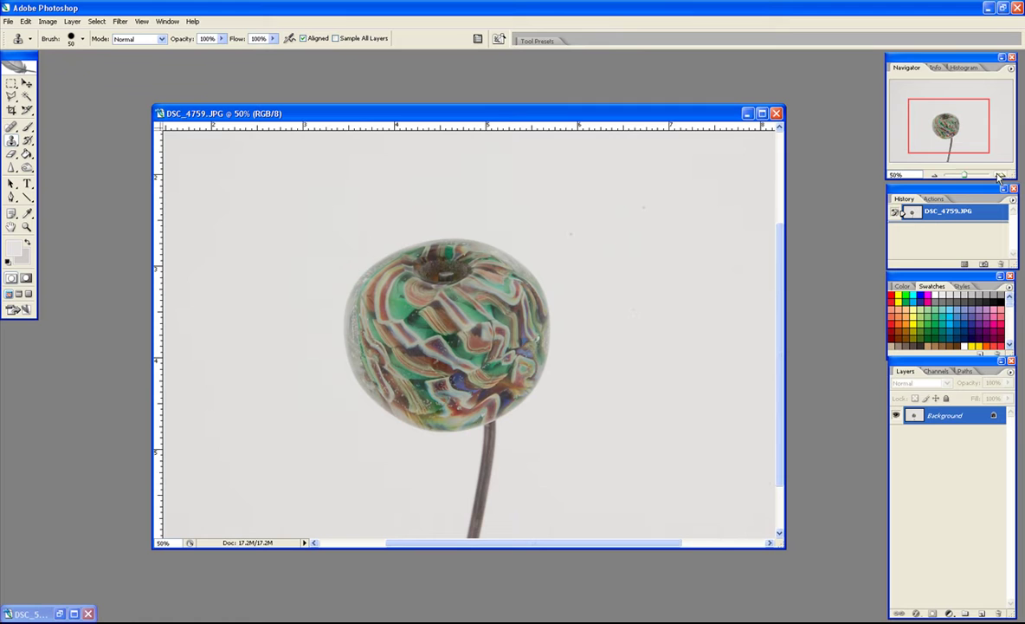
# Pan the Navigator view slightly to recentre the bead in DSC_4759.JPG.
pyautogui.moveTo(964, 138); pyautogui.dragTo(962, 141)
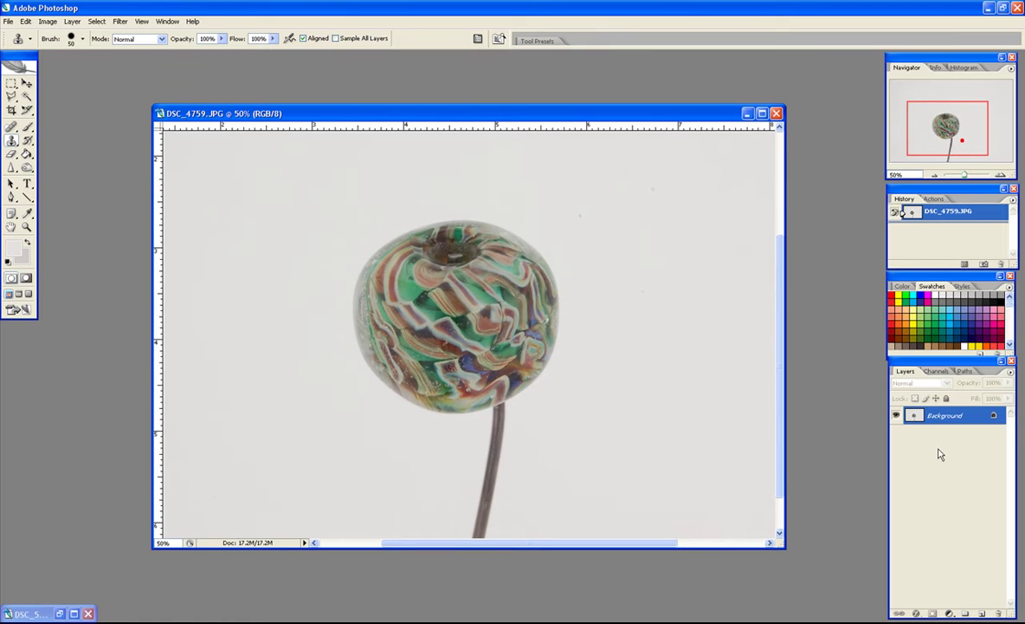
# Add a Levels layer with the background as white point and input levels 9 / 0.94 / 250.
pyautogui.click(949, 613)
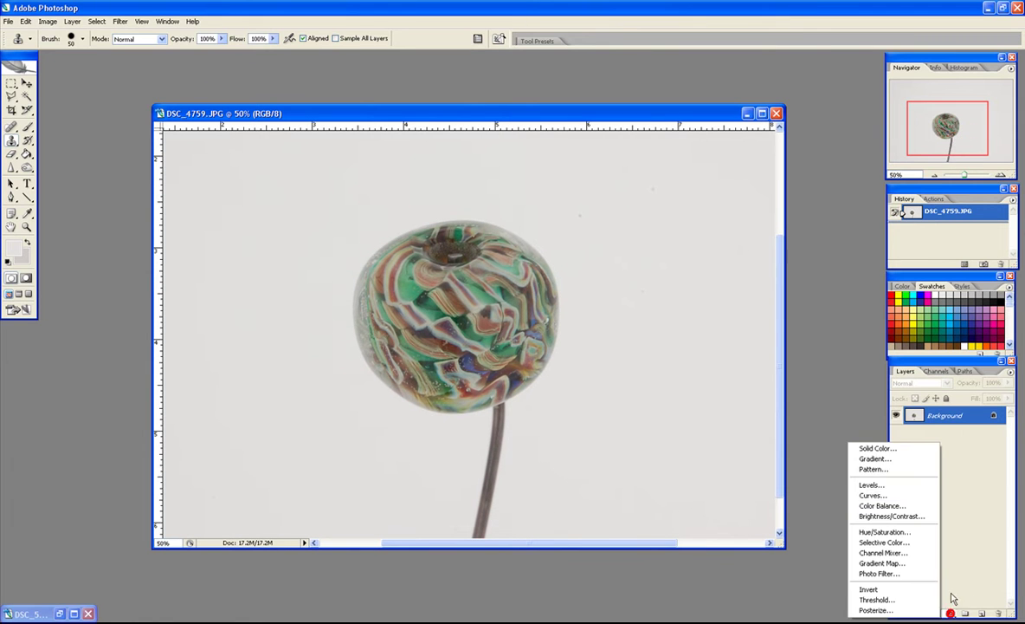
pyautogui.click(823, 450)
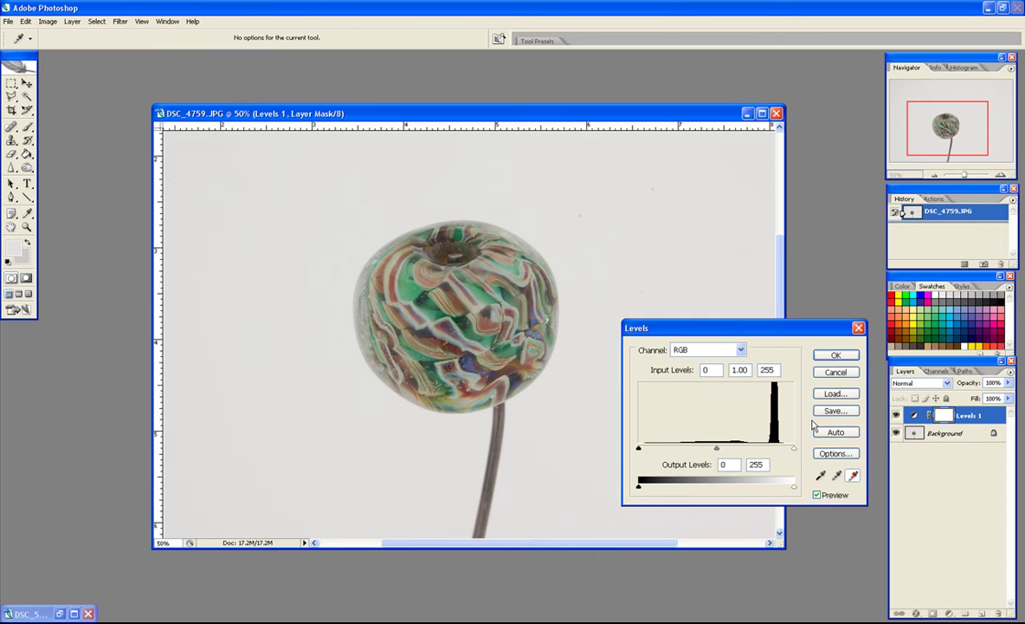
pyautogui.click(693, 220)
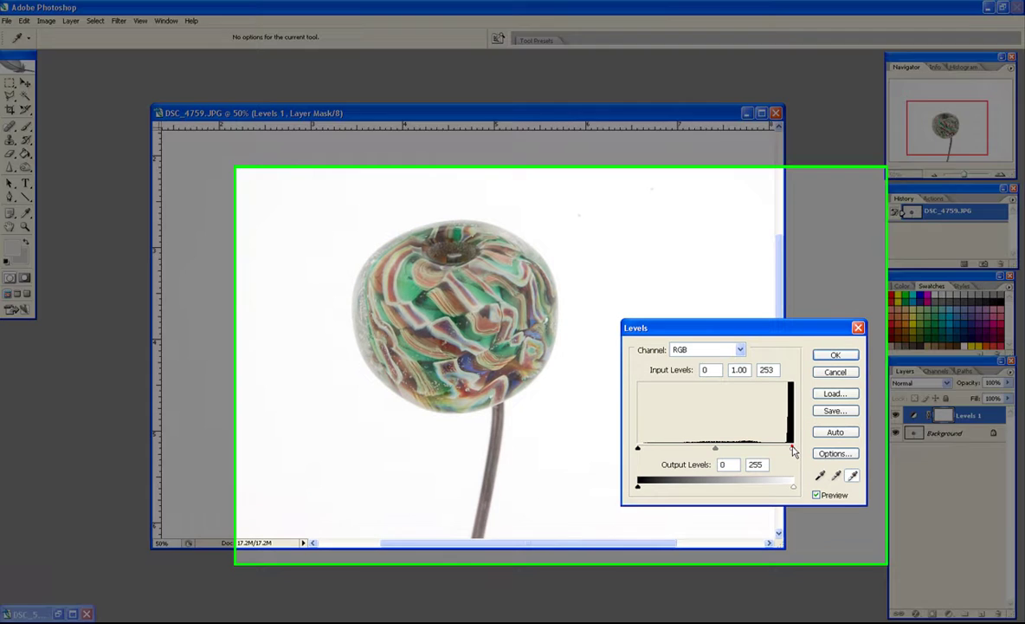
pyautogui.moveTo(794, 448); pyautogui.dragTo(790, 447)
pyautogui.moveTo(637, 443); pyautogui.dragTo(645, 442)
pyautogui.moveTo(758, 443); pyautogui.dragTo(769, 446)
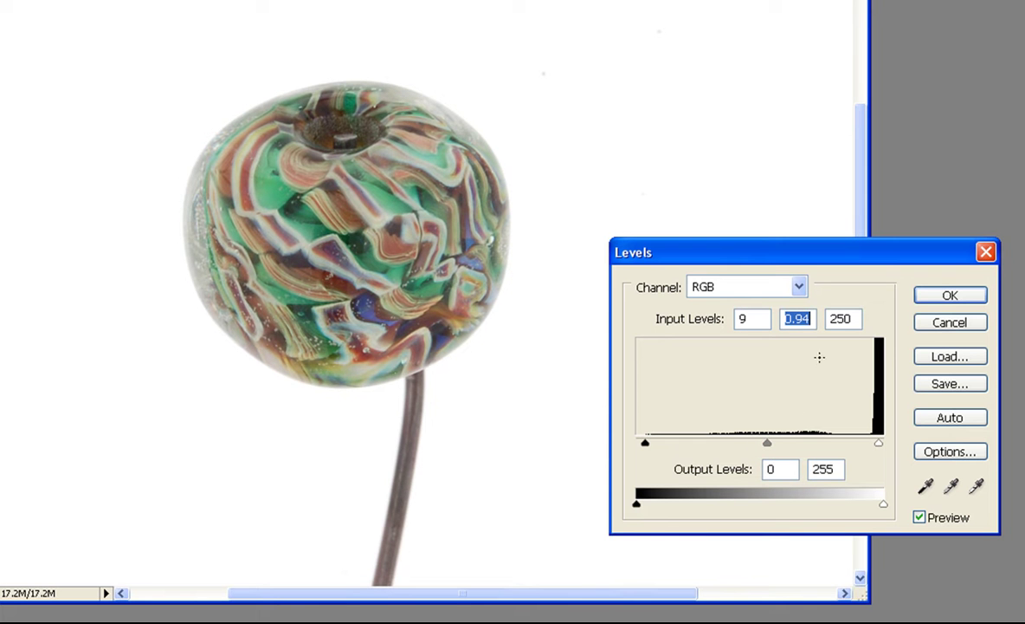
pyautogui.click(948, 297)
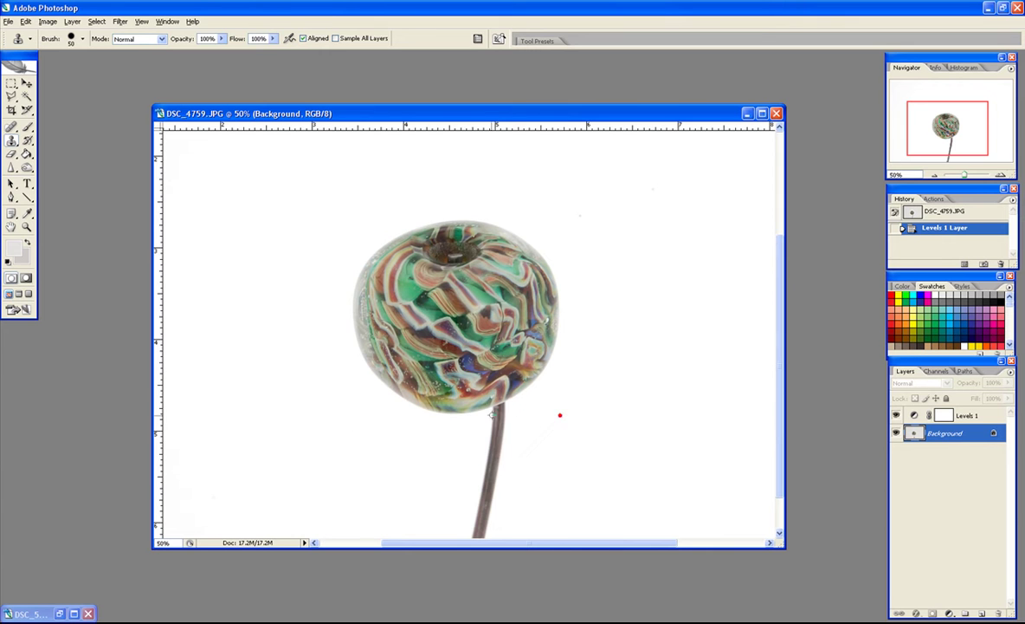
# Clone white background over the wire stem below the bead, then flatten the image.
pyautogui.moveTo(492, 415)
pyautogui.mouseDown()
pyautogui.moveTo(506, 436)
pyautogui.moveTo(484, 536)
pyautogui.mouseUp()
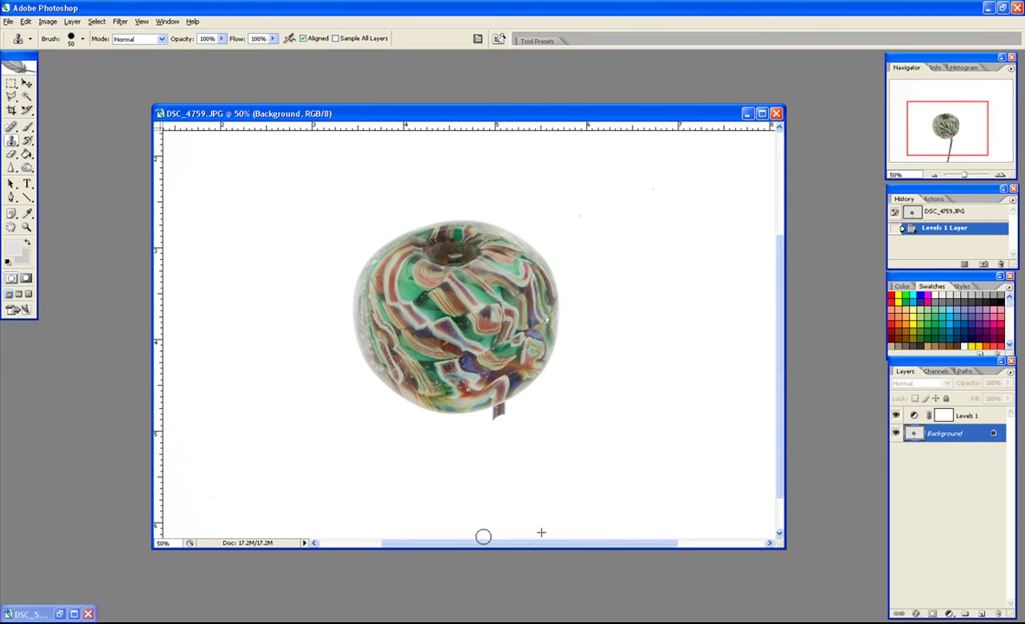
pyautogui.moveTo(503, 418)
pyautogui.mouseDown()
pyautogui.moveTo(487, 416)
pyautogui.moveTo(506, 409)
pyautogui.moveTo(454, 386)
pyautogui.mouseUp()
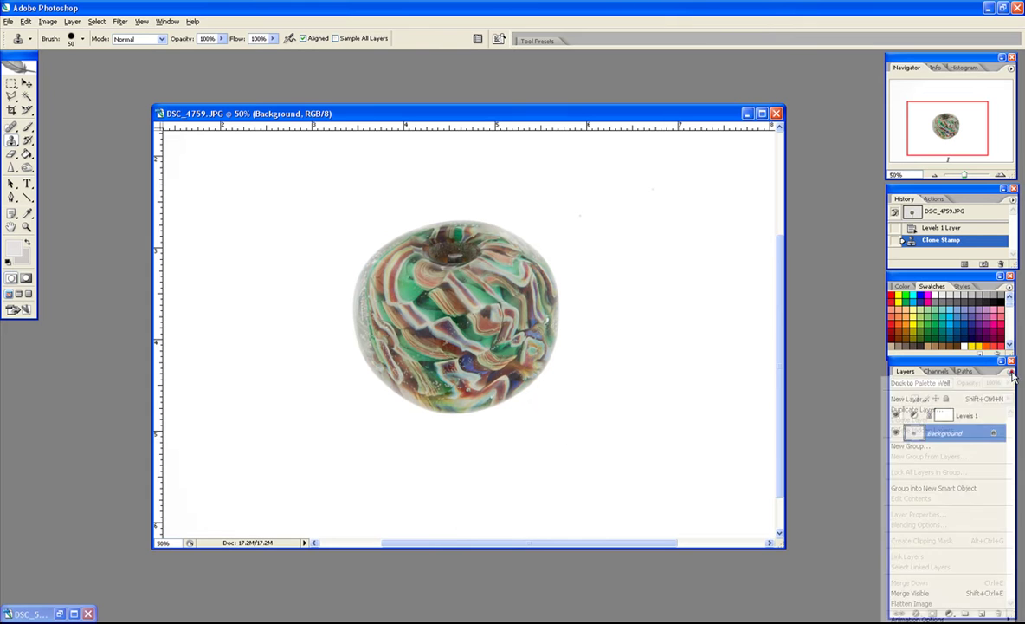
pyautogui.click(1010, 370)
pyautogui.click(959, 604)
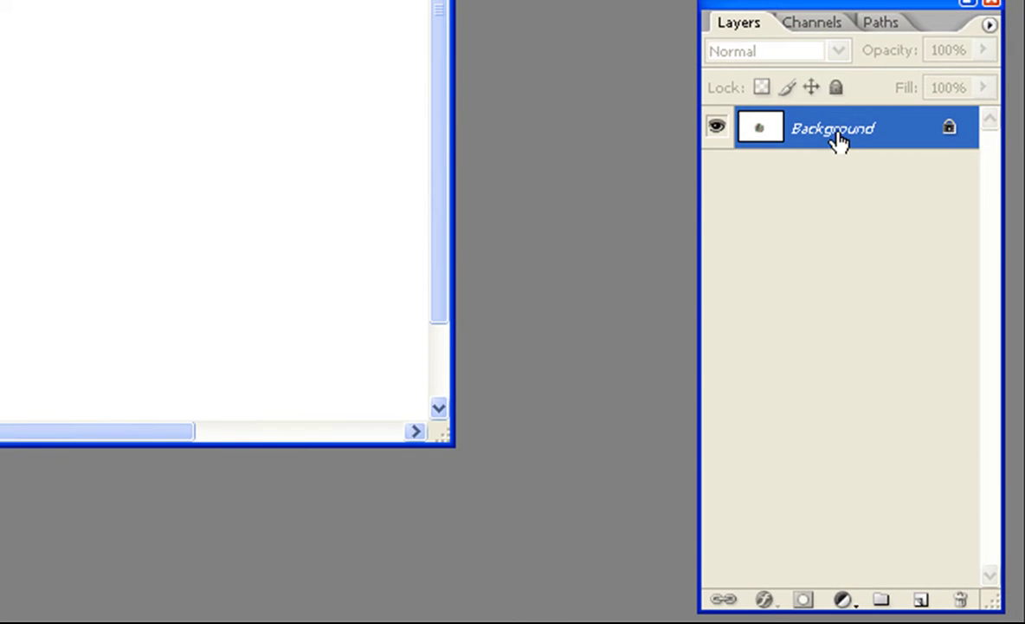
# Duplicate the Background layer and set the copy's blend mode to Multiply.
pyautogui.moveTo(838, 139); pyautogui.dragTo(924, 596)
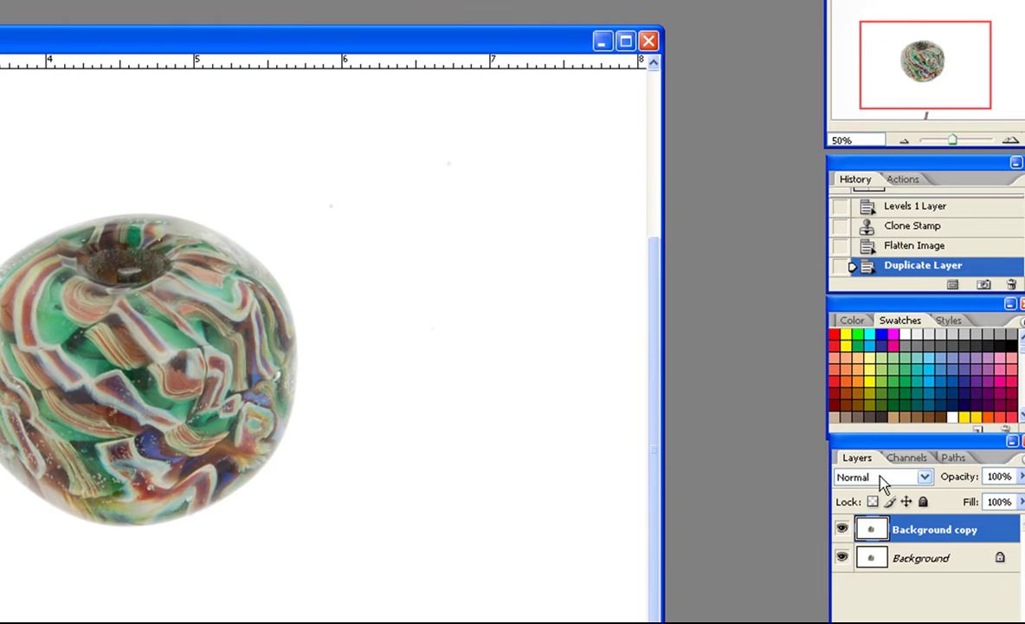
pyautogui.click(901, 483)
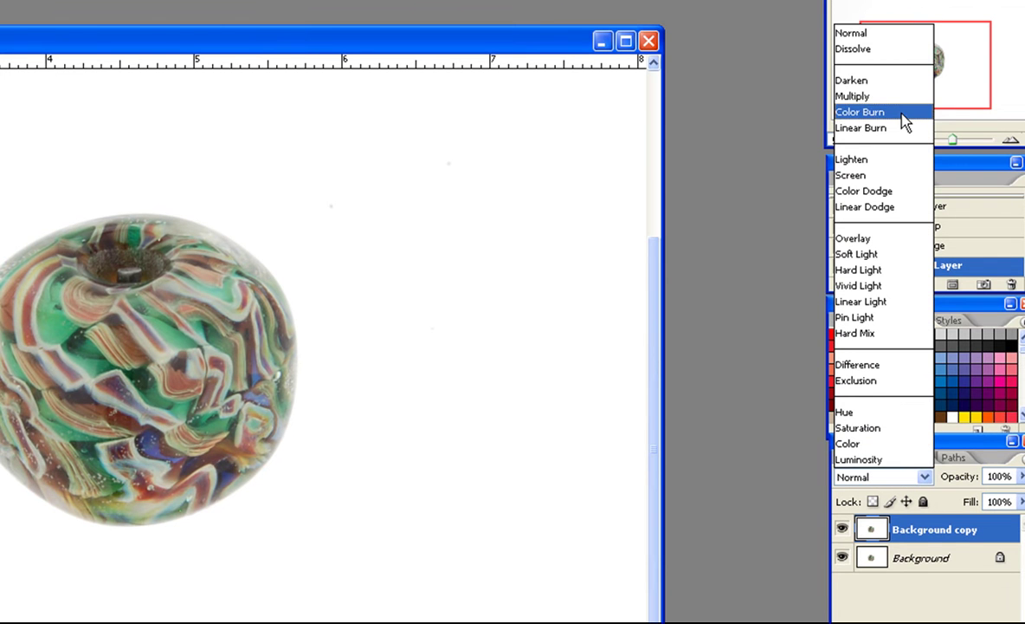
pyautogui.click(871, 96)
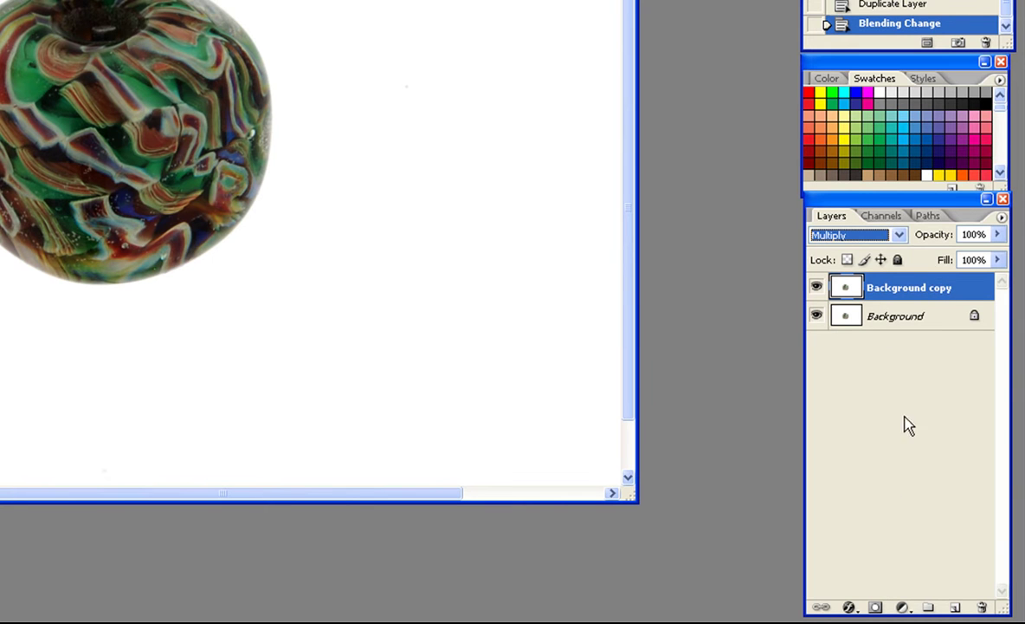
# Add a layer mask to Background copy and brush black over the bead's middle and left side.
pyautogui.click(875, 608)
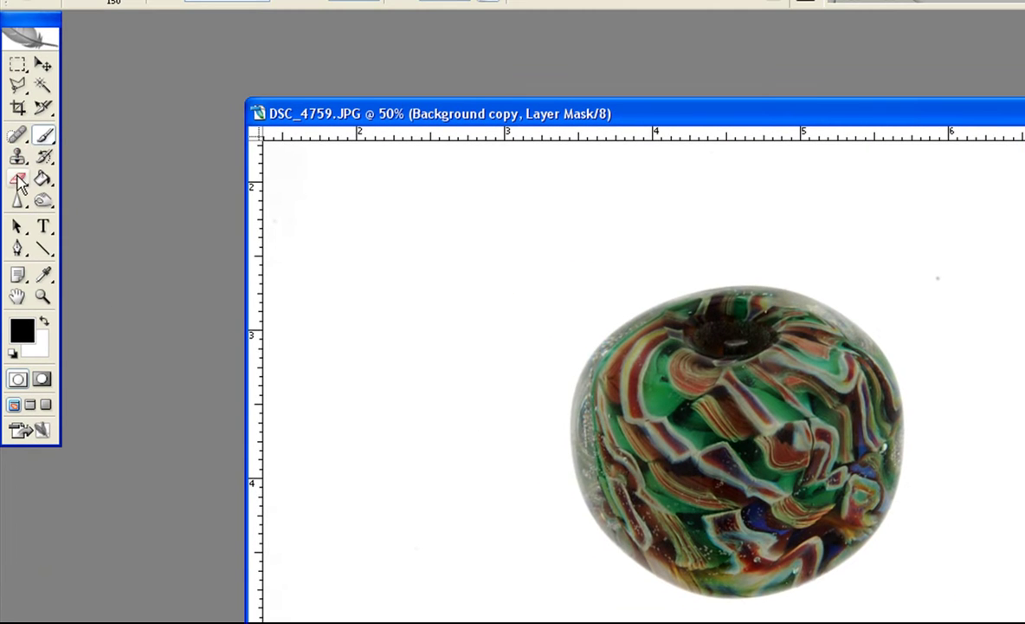
pyautogui.click(44, 134)
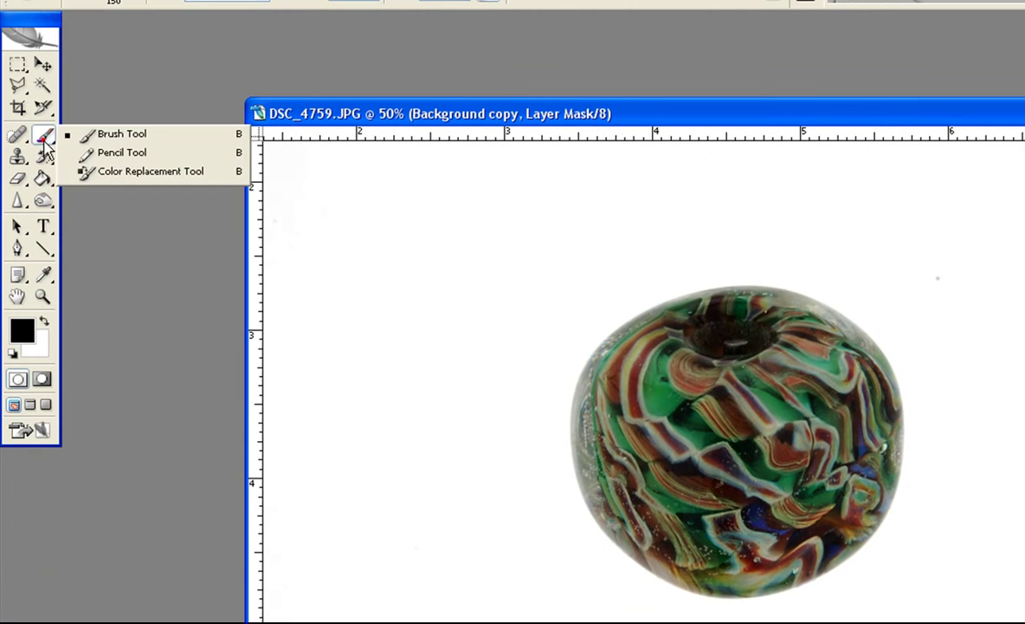
pyautogui.click(90, 138)
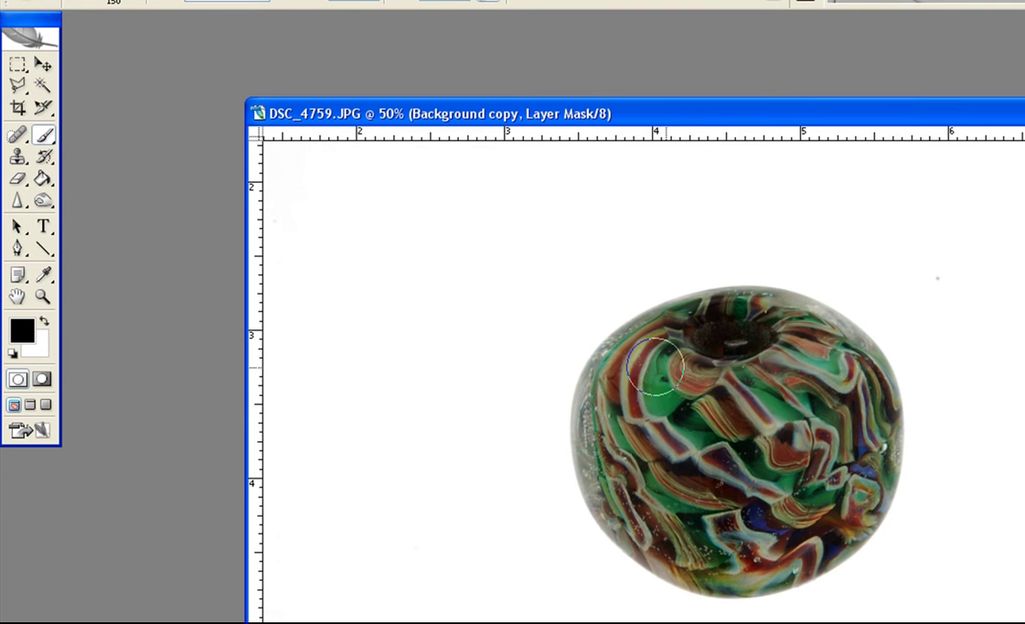
pyautogui.moveTo(740, 417); pyautogui.dragTo(741, 472)
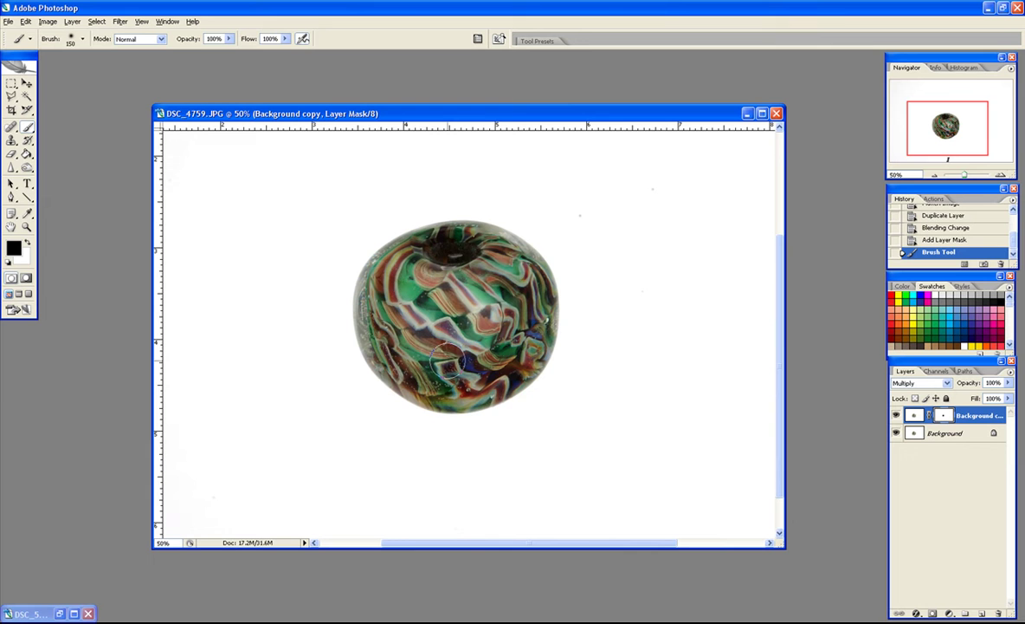
pyautogui.moveTo(447, 267)
pyautogui.mouseDown()
pyautogui.moveTo(402, 277)
pyautogui.moveTo(403, 363)
pyautogui.moveTo(381, 300)
pyautogui.moveTo(404, 275)
pyautogui.moveTo(380, 299)
pyautogui.moveTo(429, 227)
pyautogui.mouseUp()
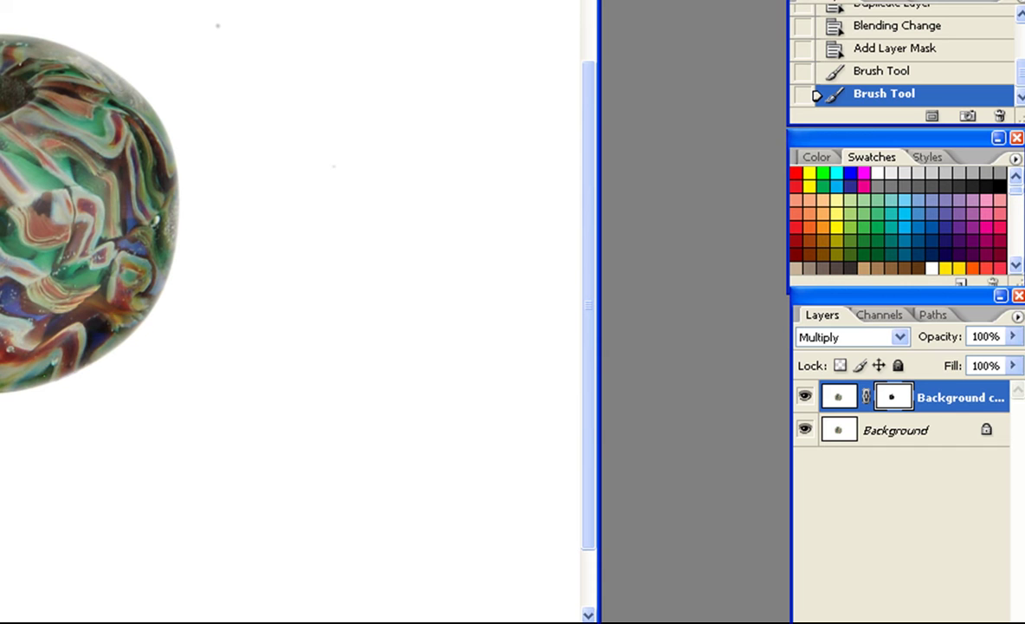
pyautogui.moveTo(34, 340)
pyautogui.mouseDown()
pyautogui.moveTo(69, 324)
pyautogui.moveTo(104, 245)
pyautogui.moveTo(73, 149)
pyautogui.moveTo(90, 135)
pyautogui.moveTo(133, 207)
pyautogui.moveTo(121, 247)
pyautogui.moveTo(116, 171)
pyautogui.moveTo(90, 126)
pyautogui.moveTo(5, 78)
pyautogui.mouseUp()
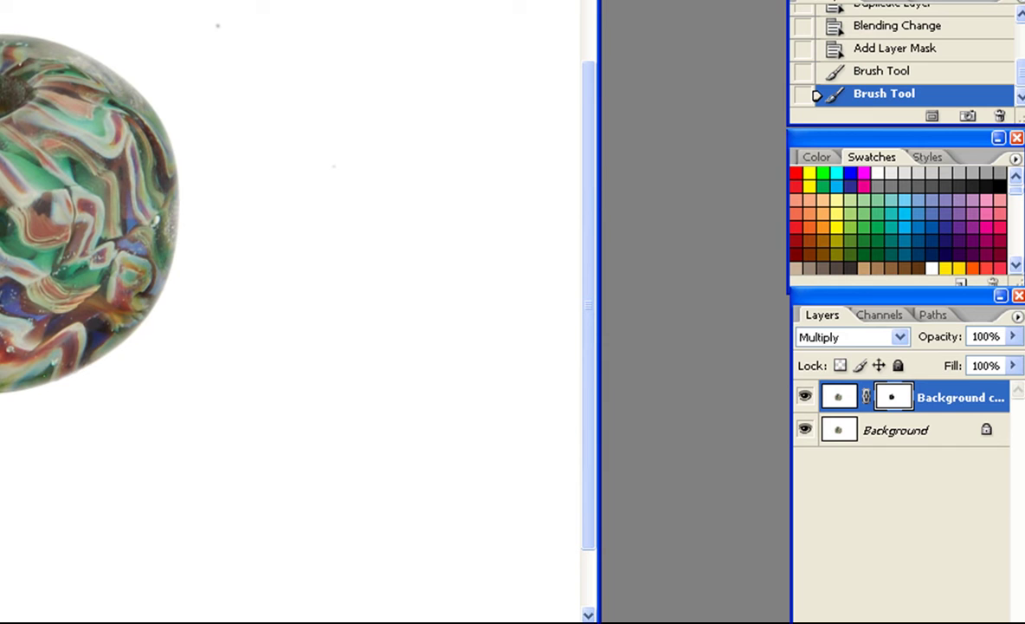
pyautogui.moveTo(8, 321); pyautogui.dragTo(12, 322)
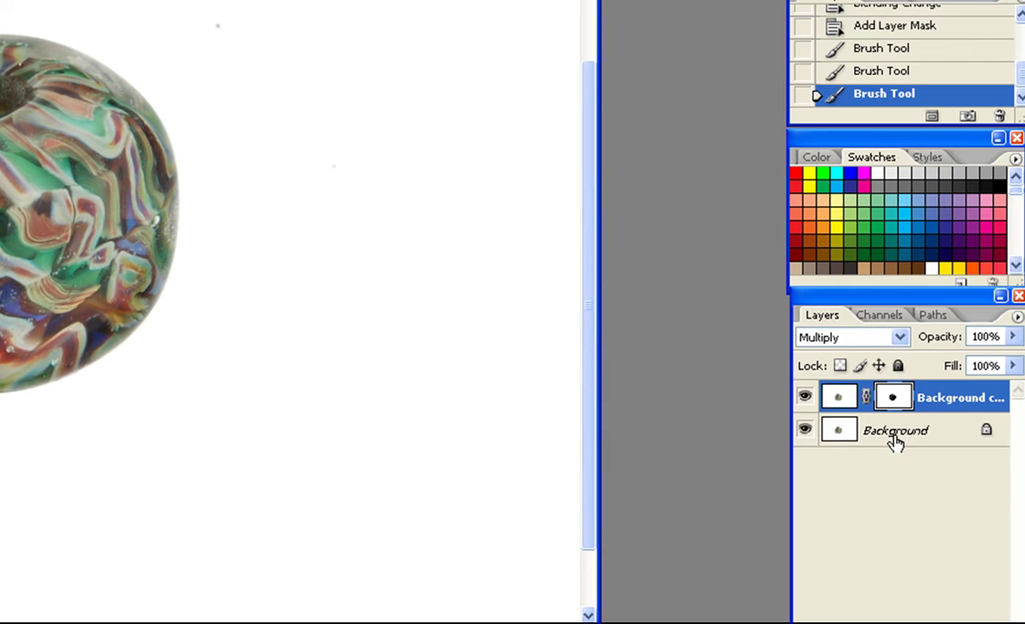
# With Background hidden, extend the black mask across nearly the whole bead and touch up its edges.
pyautogui.click(806, 433)
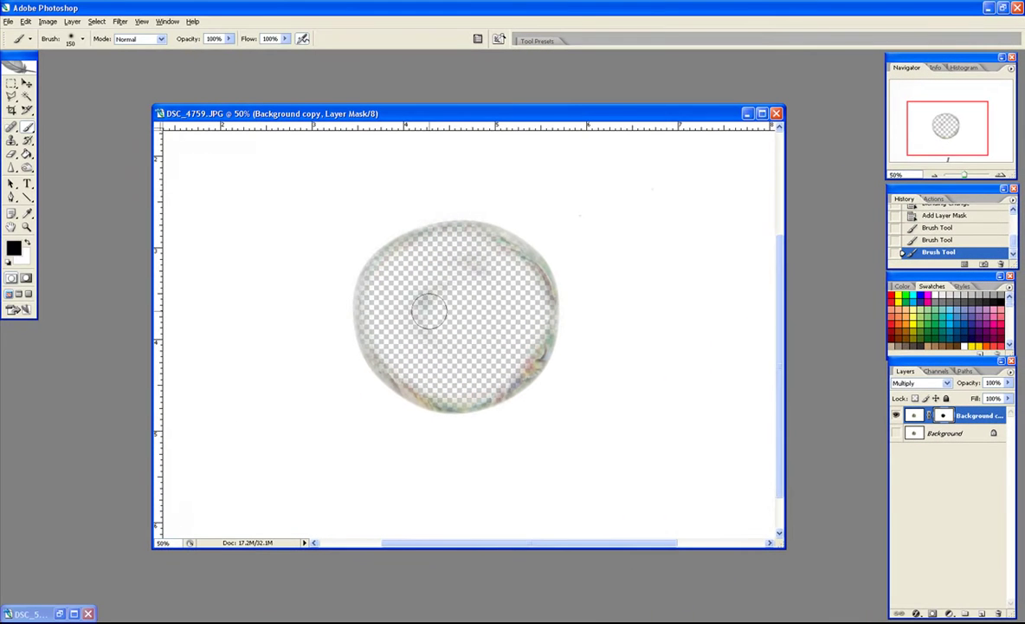
pyautogui.moveTo(429, 310)
pyautogui.mouseDown()
pyautogui.moveTo(399, 270)
pyautogui.moveTo(414, 262)
pyautogui.moveTo(478, 279)
pyautogui.mouseUp()
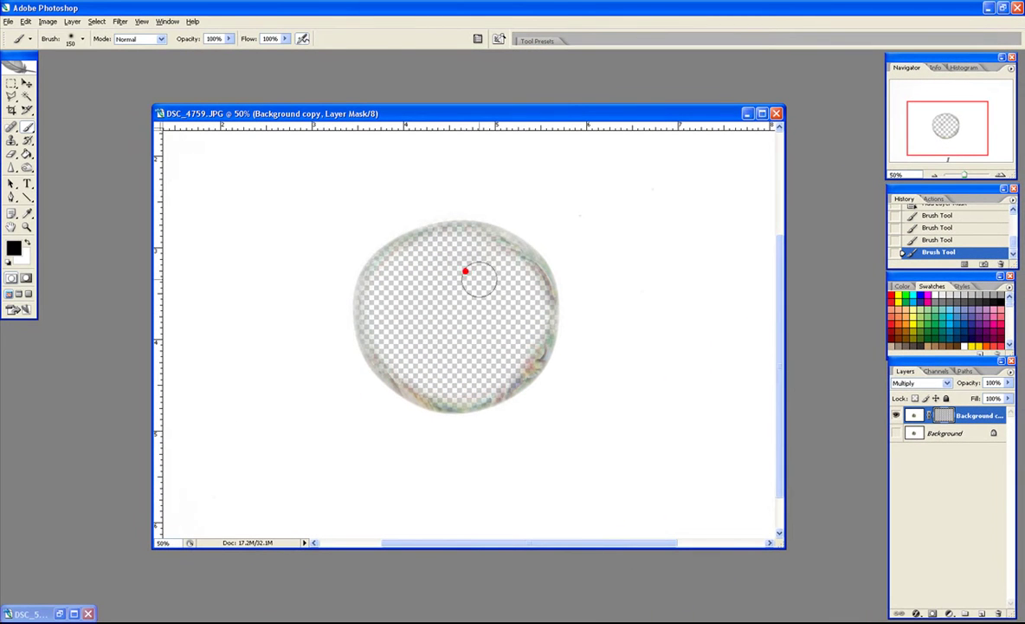
pyautogui.click(897, 417)
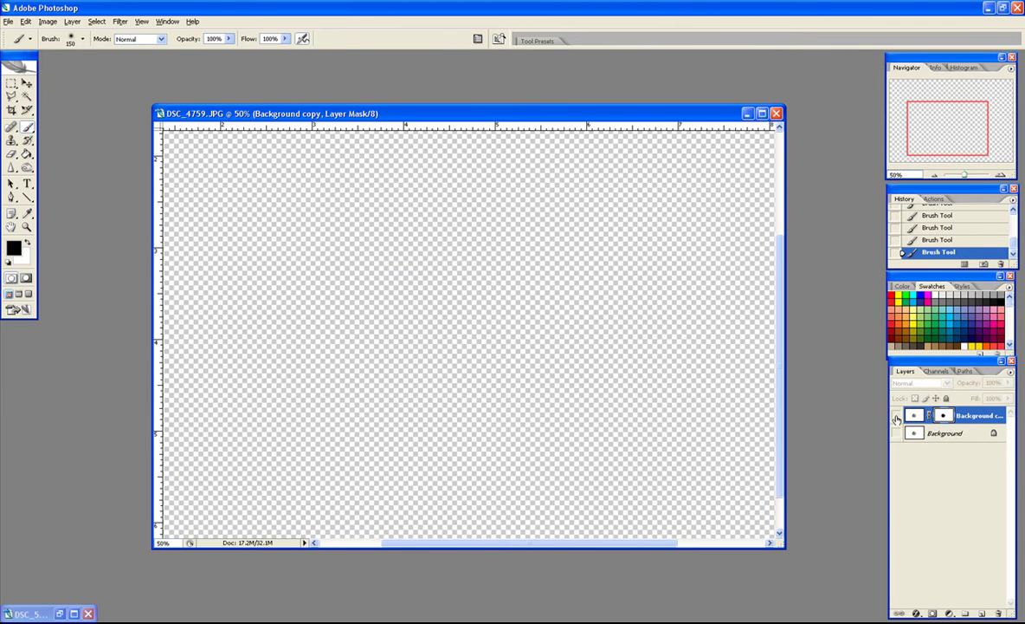
pyautogui.click(898, 416)
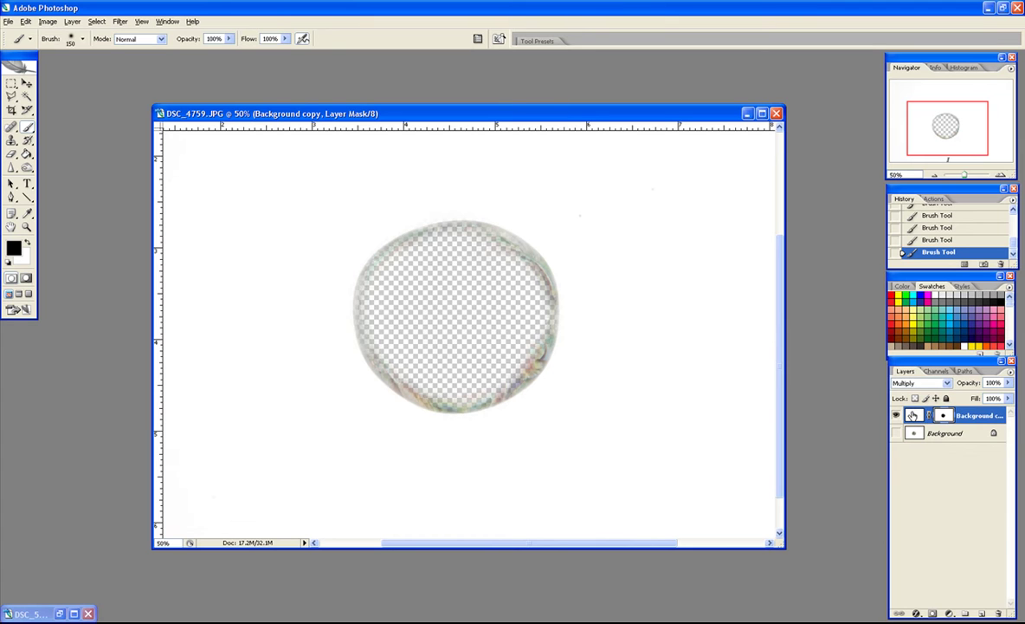
pyautogui.click(520, 341)
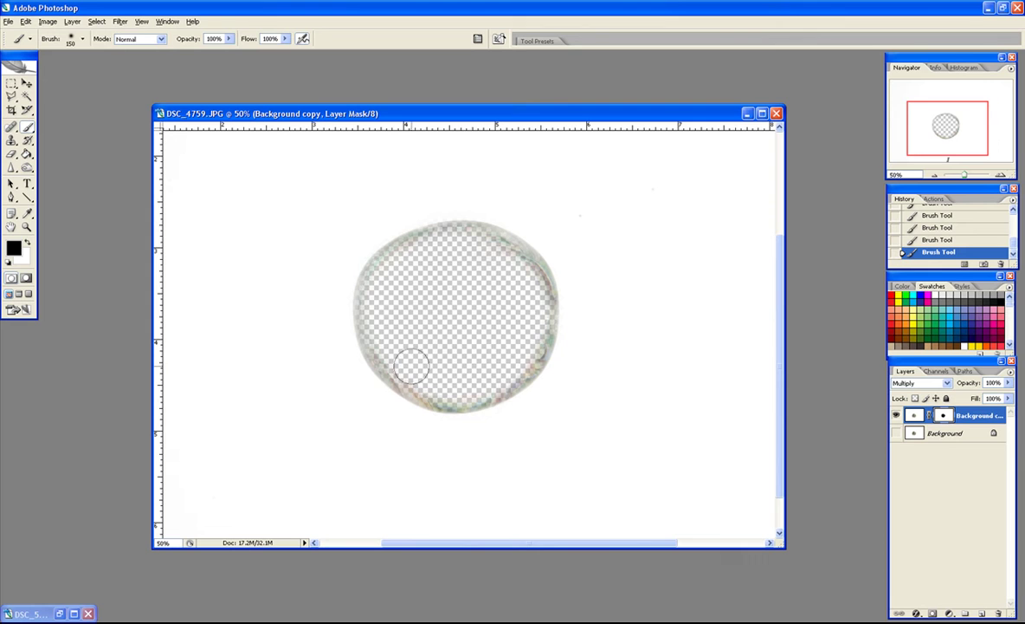
pyautogui.click(499, 264)
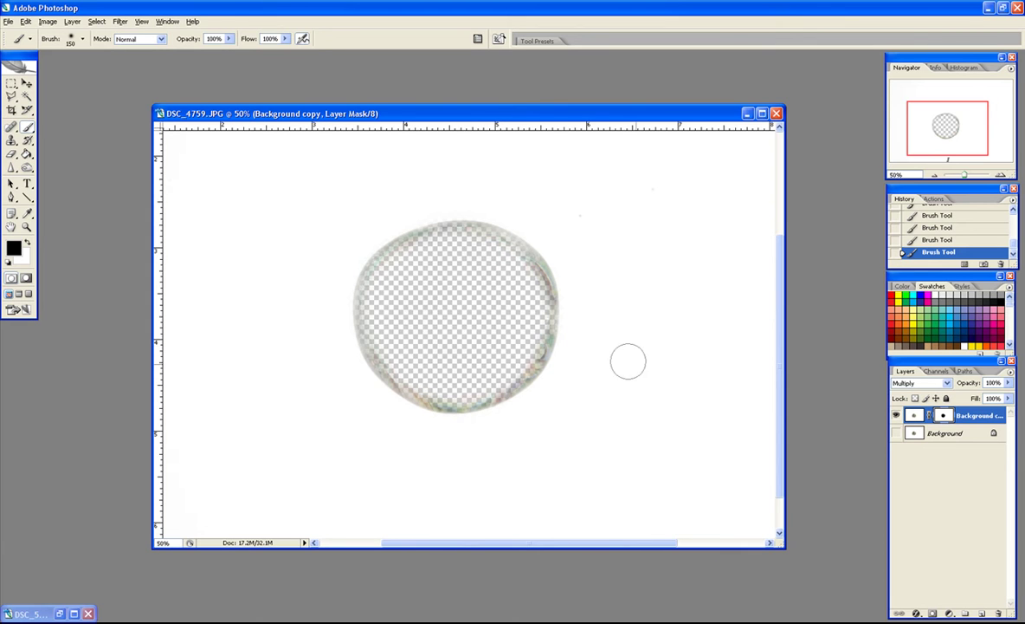
pyautogui.click(898, 434)
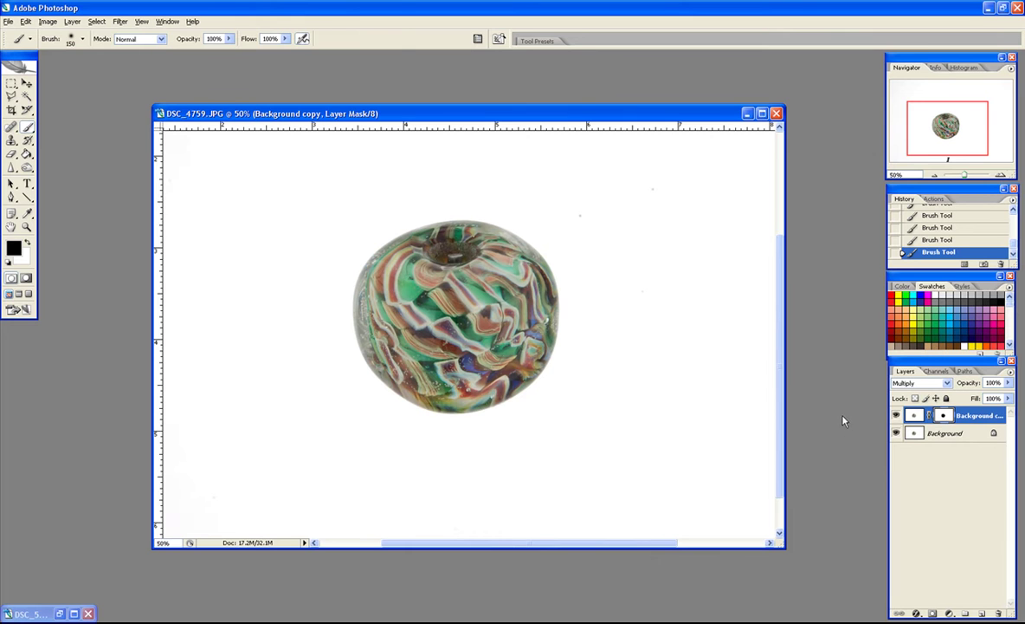
pyautogui.click(896, 432)
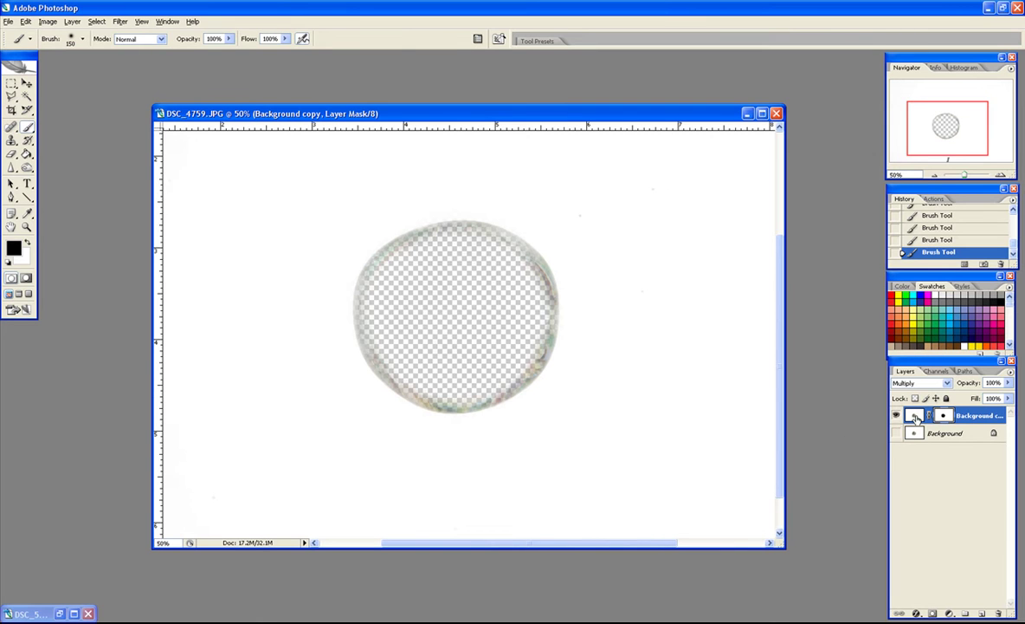
# Paint the mask around the bead, then switch to white to reveal the bead and show Background again.
pyautogui.moveTo(572, 277)
pyautogui.mouseDown()
pyautogui.moveTo(659, 332)
pyautogui.moveTo(668, 430)
pyautogui.moveTo(595, 426)
pyautogui.moveTo(282, 467)
pyautogui.moveTo(264, 450)
pyautogui.mouseUp()
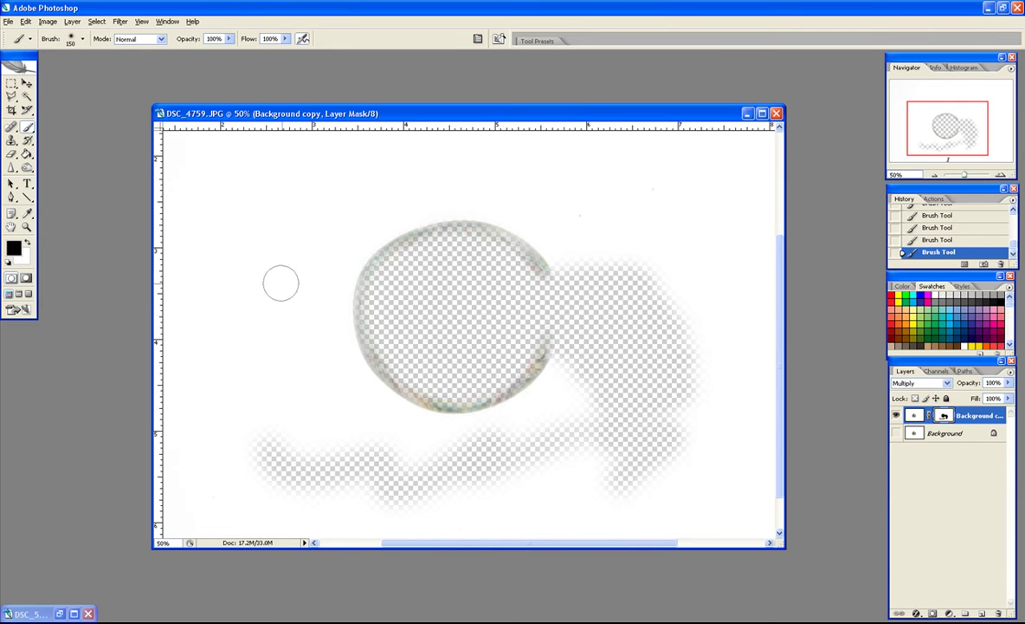
pyautogui.moveTo(281, 282); pyautogui.dragTo(269, 316)
pyautogui.click(26, 245)
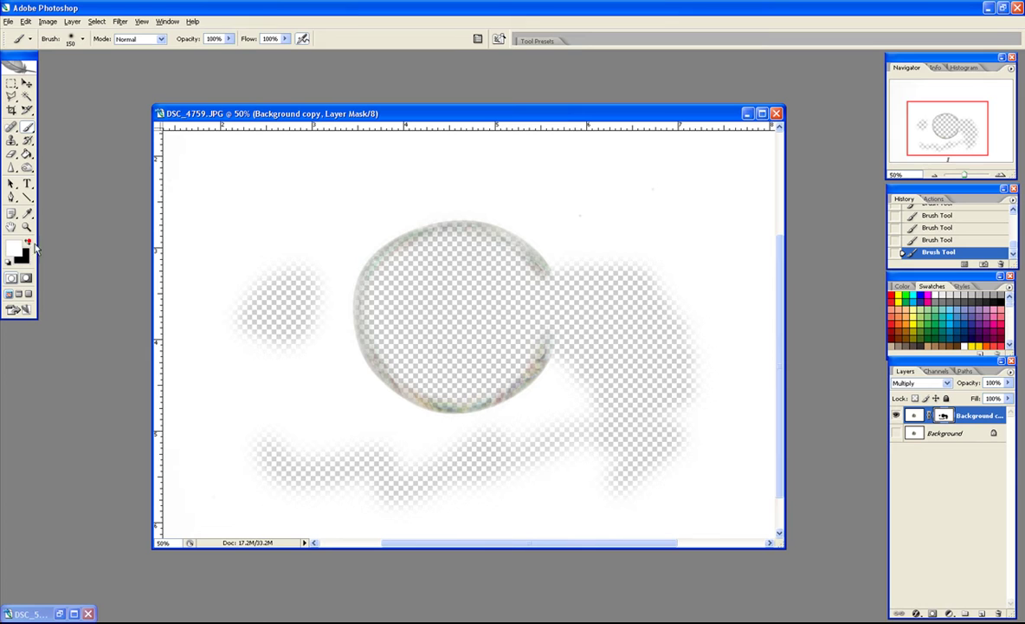
pyautogui.moveTo(267, 259)
pyautogui.mouseDown()
pyautogui.moveTo(225, 329)
pyautogui.moveTo(302, 317)
pyautogui.mouseUp()
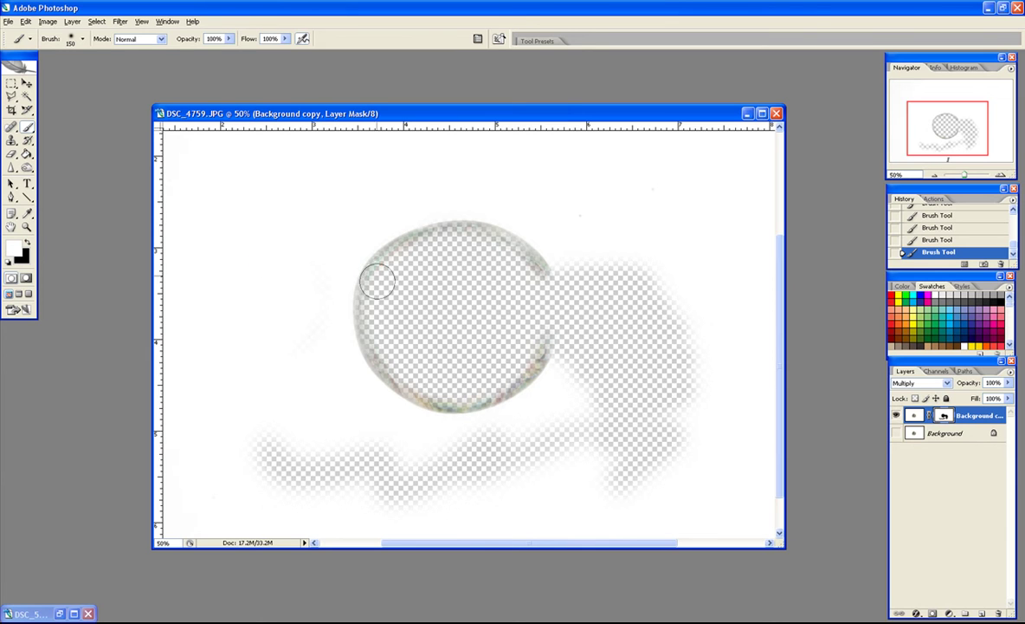
pyautogui.moveTo(351, 260)
pyautogui.mouseDown()
pyautogui.moveTo(364, 320)
pyautogui.moveTo(444, 371)
pyautogui.moveTo(494, 320)
pyautogui.moveTo(425, 355)
pyautogui.moveTo(485, 277)
pyautogui.moveTo(427, 279)
pyautogui.moveTo(368, 234)
pyautogui.moveTo(519, 251)
pyautogui.moveTo(629, 298)
pyautogui.moveTo(559, 397)
pyautogui.moveTo(612, 446)
pyautogui.moveTo(675, 456)
pyautogui.moveTo(414, 488)
pyautogui.moveTo(346, 453)
pyautogui.moveTo(260, 428)
pyautogui.moveTo(303, 381)
pyautogui.mouseUp()
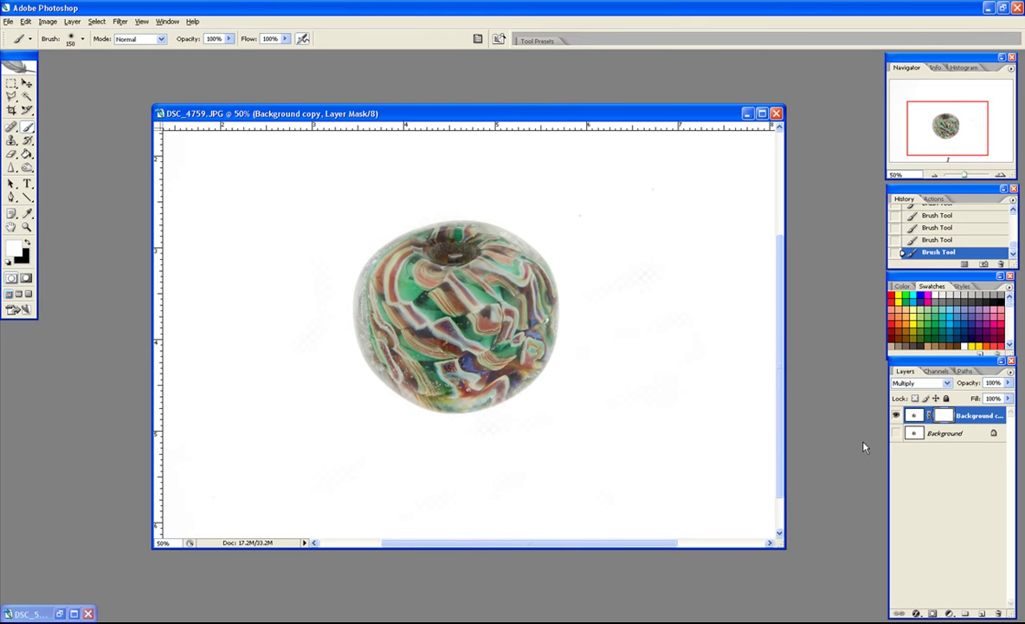
pyautogui.click(897, 433)
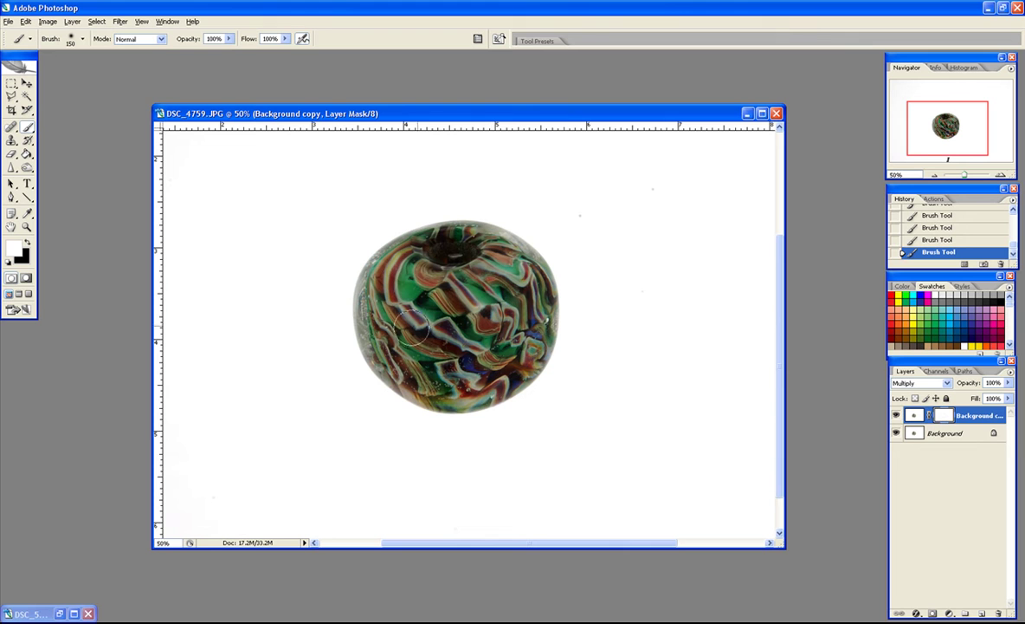
# Mask the darkening off most of the bead in black, then paint white over its hole at 80 px.
pyautogui.click(28, 243)
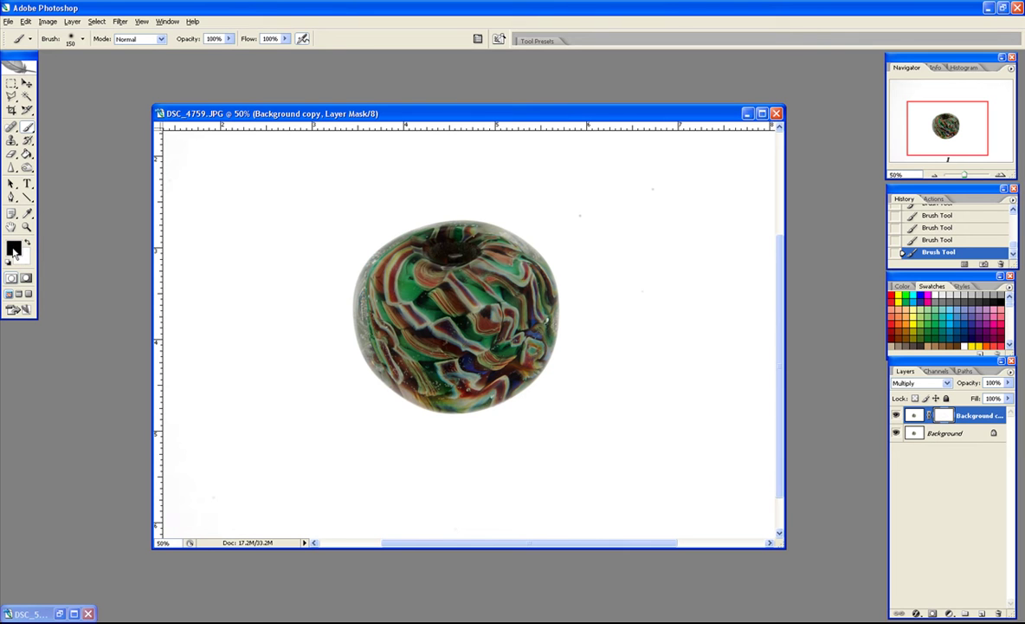
pyautogui.moveTo(429, 295)
pyautogui.mouseDown()
pyautogui.moveTo(424, 303)
pyautogui.moveTo(390, 277)
pyautogui.moveTo(441, 248)
pyautogui.moveTo(395, 235)
pyautogui.moveTo(350, 286)
pyautogui.moveTo(356, 329)
pyautogui.moveTo(415, 364)
pyautogui.moveTo(446, 347)
pyautogui.moveTo(485, 295)
pyautogui.moveTo(465, 379)
pyautogui.moveTo(454, 346)
pyautogui.moveTo(493, 285)
pyautogui.moveTo(533, 311)
pyautogui.moveTo(459, 232)
pyautogui.moveTo(446, 227)
pyautogui.moveTo(471, 241)
pyautogui.moveTo(403, 227)
pyautogui.moveTo(381, 241)
pyautogui.moveTo(355, 294)
pyautogui.moveTo(405, 358)
pyautogui.moveTo(446, 197)
pyautogui.moveTo(420, 236)
pyautogui.moveTo(448, 253)
pyautogui.mouseUp()
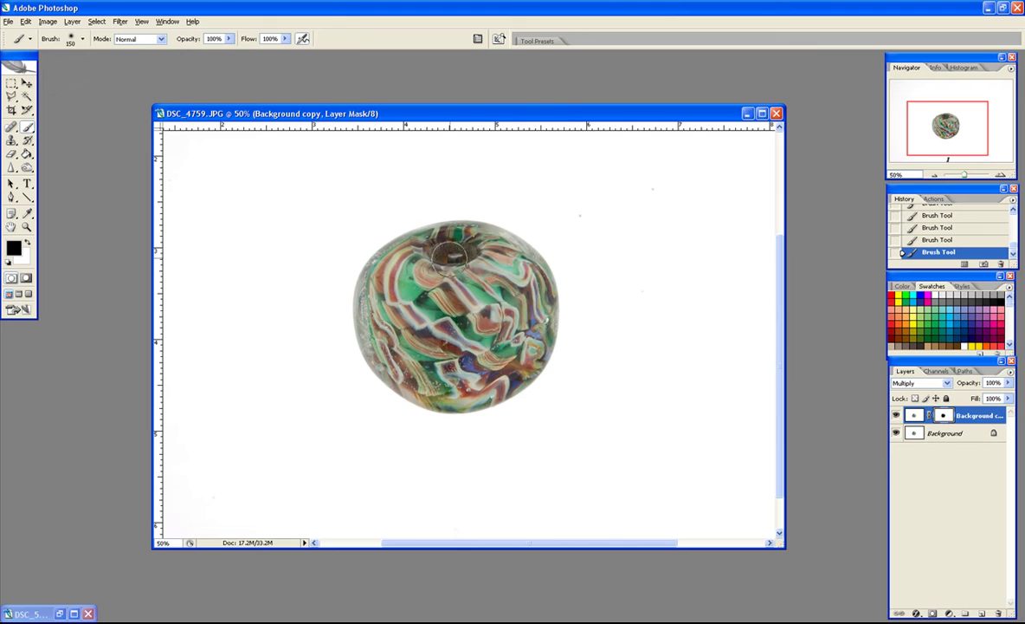
pyautogui.click(27, 241)
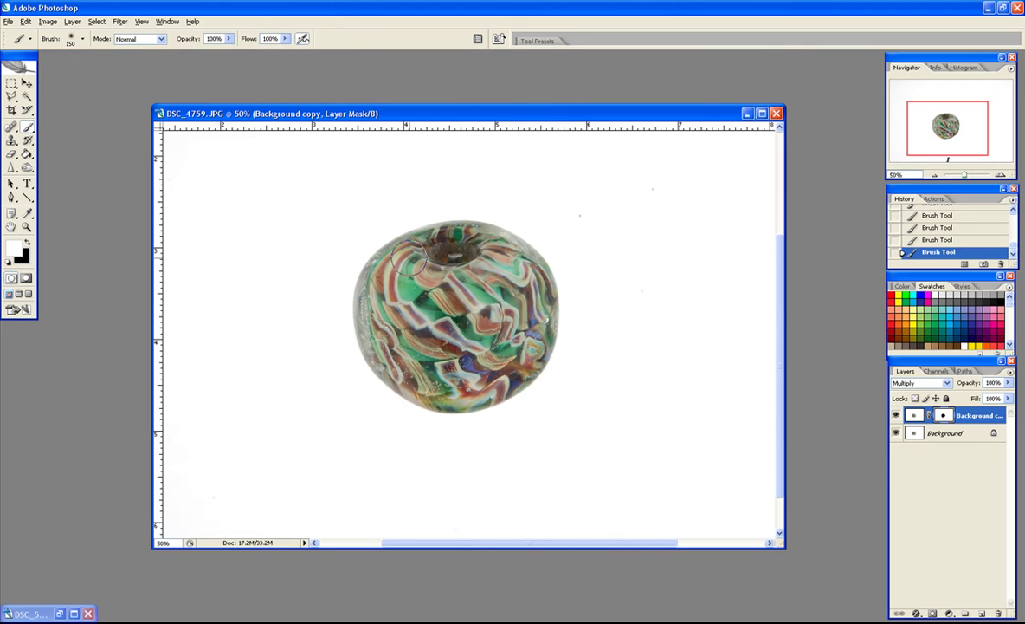
pyautogui.press('[')
pyautogui.press('[')
pyautogui.press('[')
pyautogui.press('[')
pyautogui.click(456, 253)
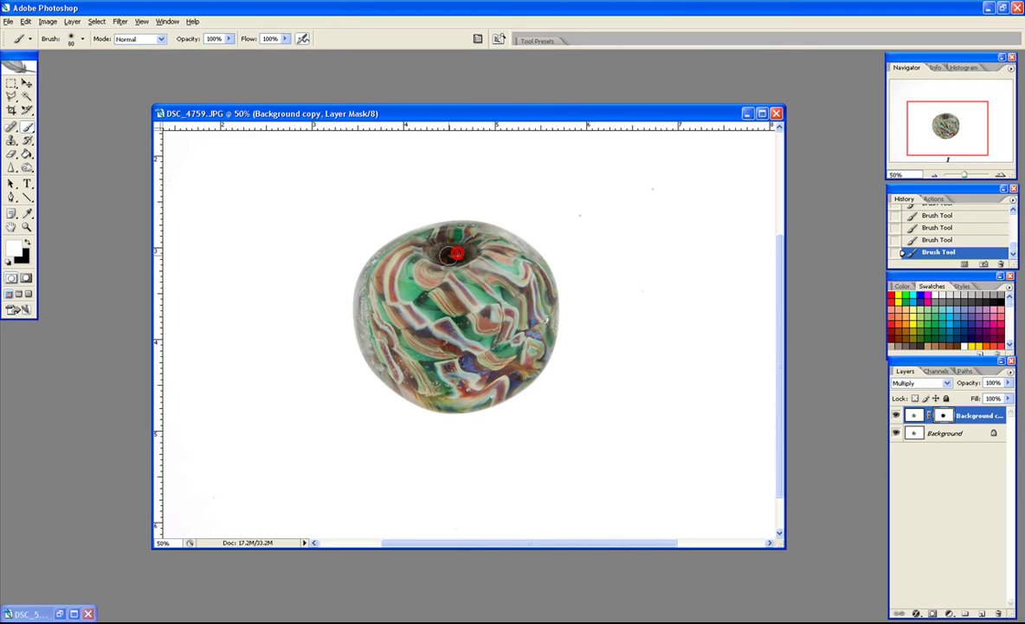
pyautogui.moveTo(456, 253)
pyautogui.mouseDown()
pyautogui.moveTo(403, 235)
pyautogui.moveTo(465, 251)
pyautogui.moveTo(407, 235)
pyautogui.moveTo(445, 275)
pyautogui.moveTo(433, 230)
pyautogui.moveTo(409, 250)
pyautogui.mouseUp()
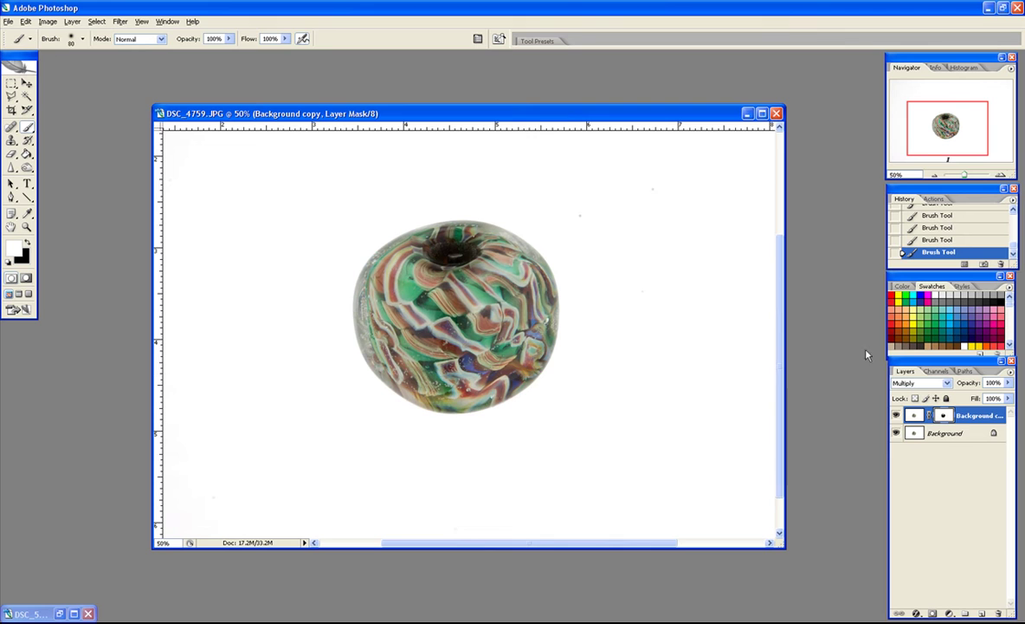
# Compare the bead with Background copy toggled, then duplicate DSC_5437.JPG's Background layer.
pyautogui.click(897, 418)
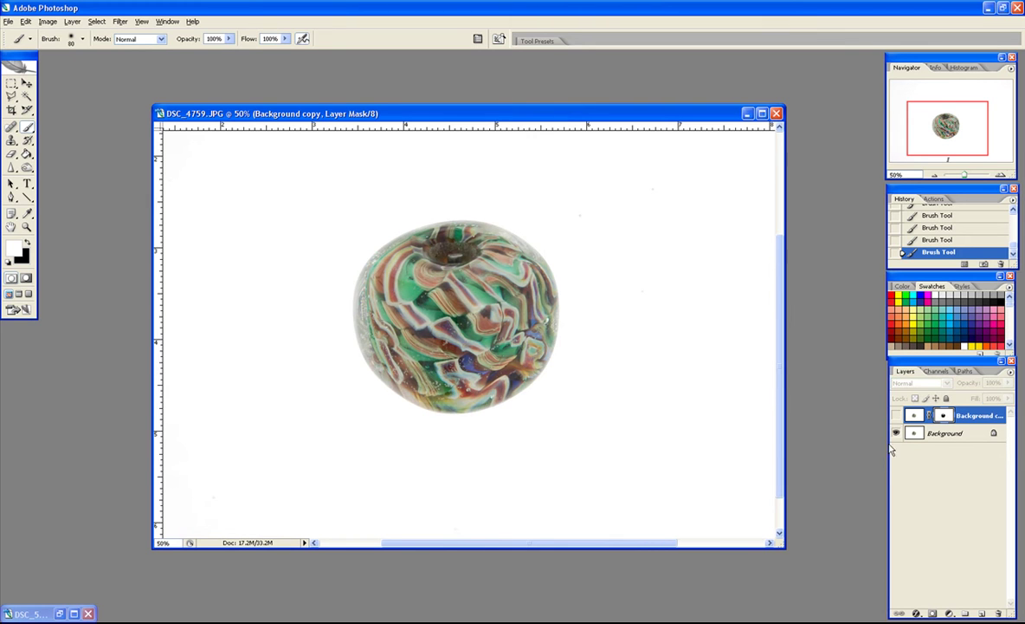
pyautogui.click(897, 417)
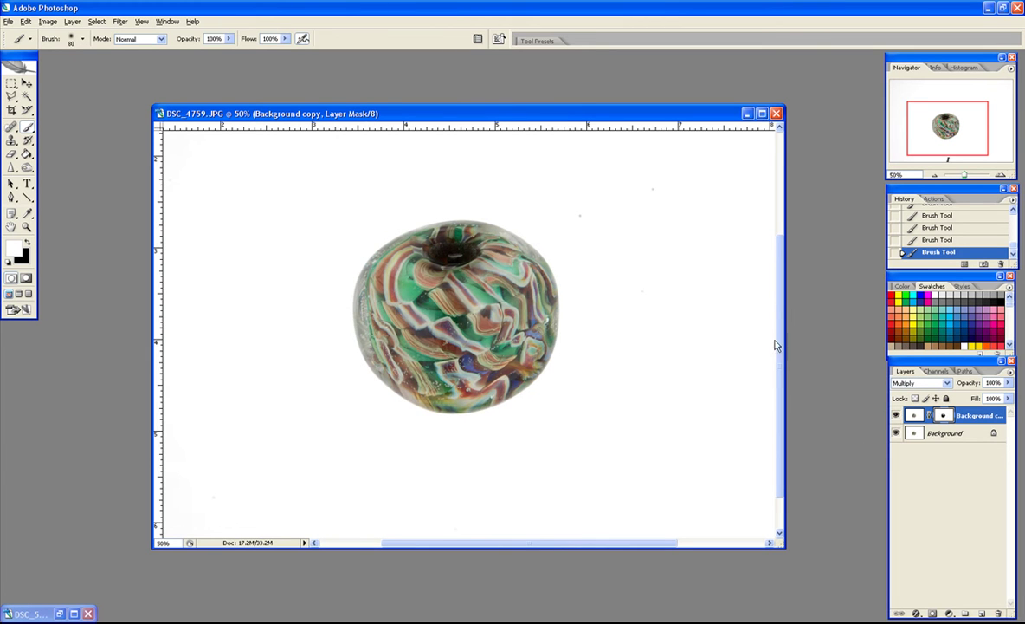
pyautogui.click(896, 418)
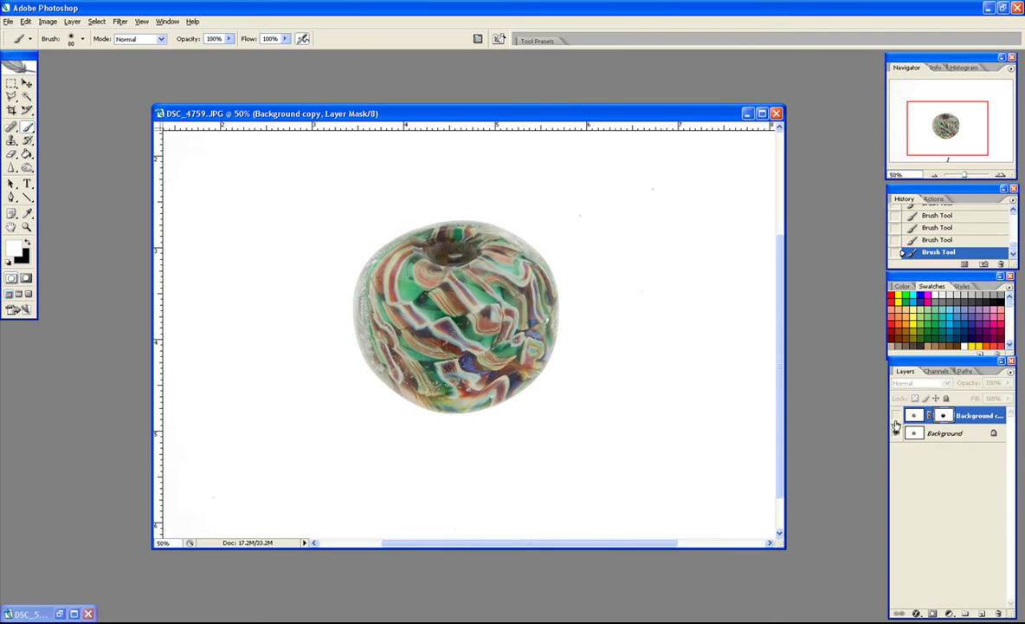
pyautogui.click(897, 417)
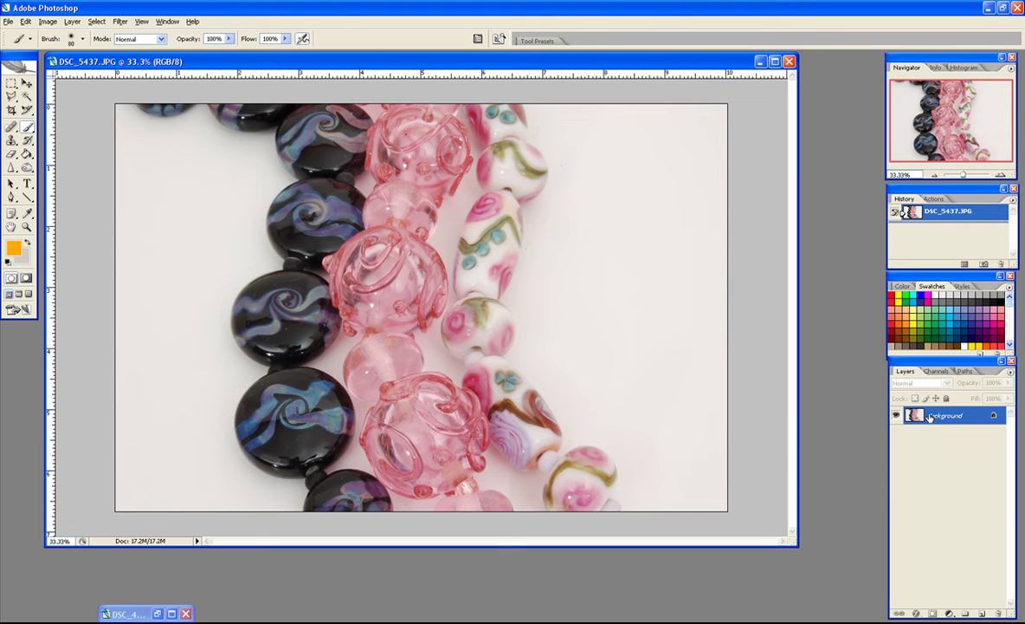
pyautogui.moveTo(947, 421); pyautogui.dragTo(983, 613)
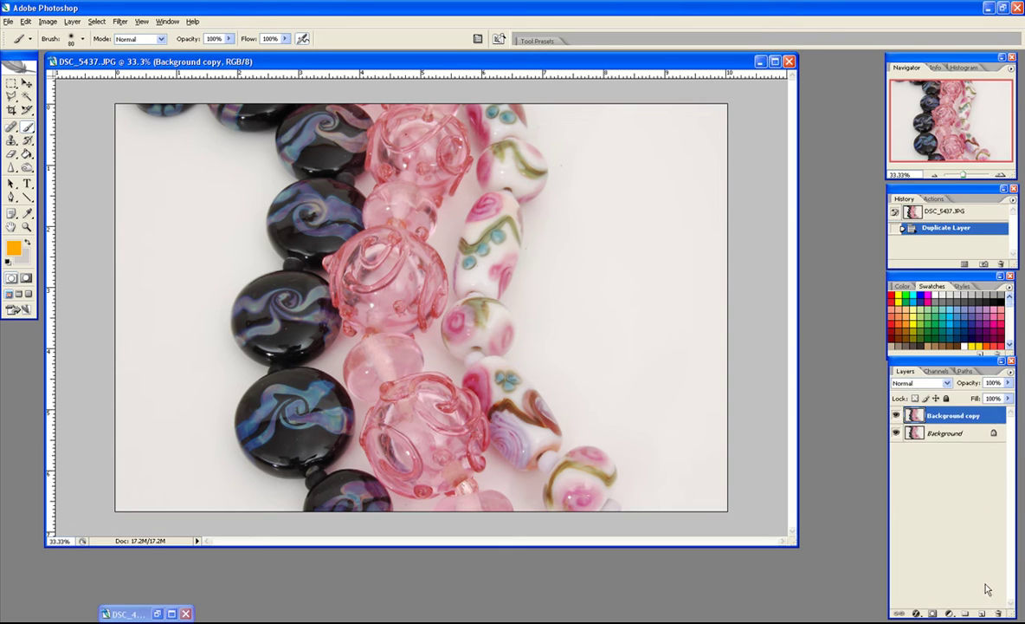
pyautogui.click(949, 613)
# Add Levels to the strands photo with background white point and input levels 14 / 0.85 / 250.
pyautogui.click(838, 450)
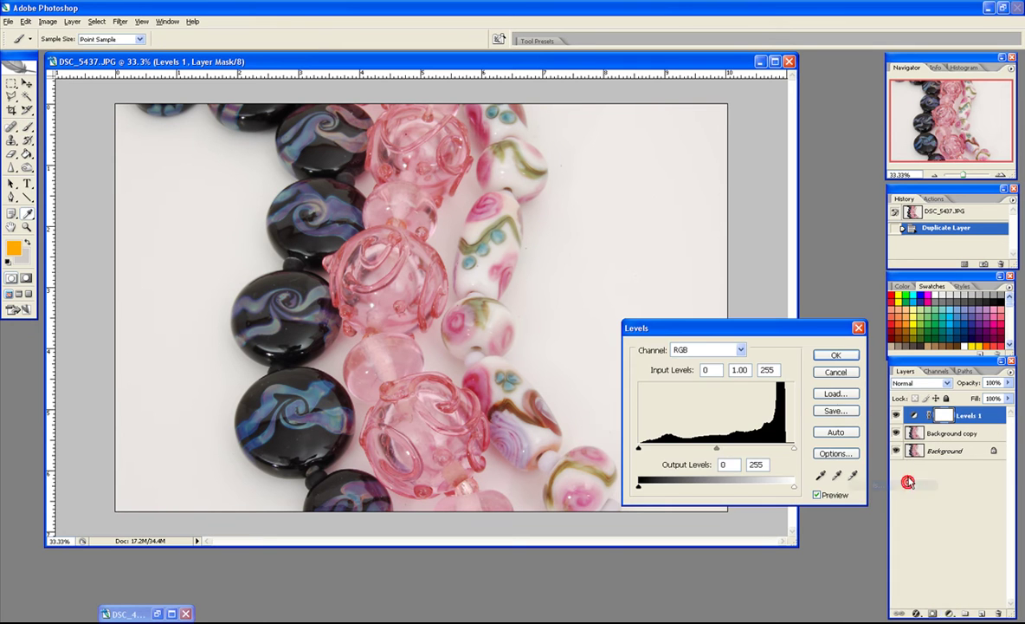
pyautogui.click(853, 474)
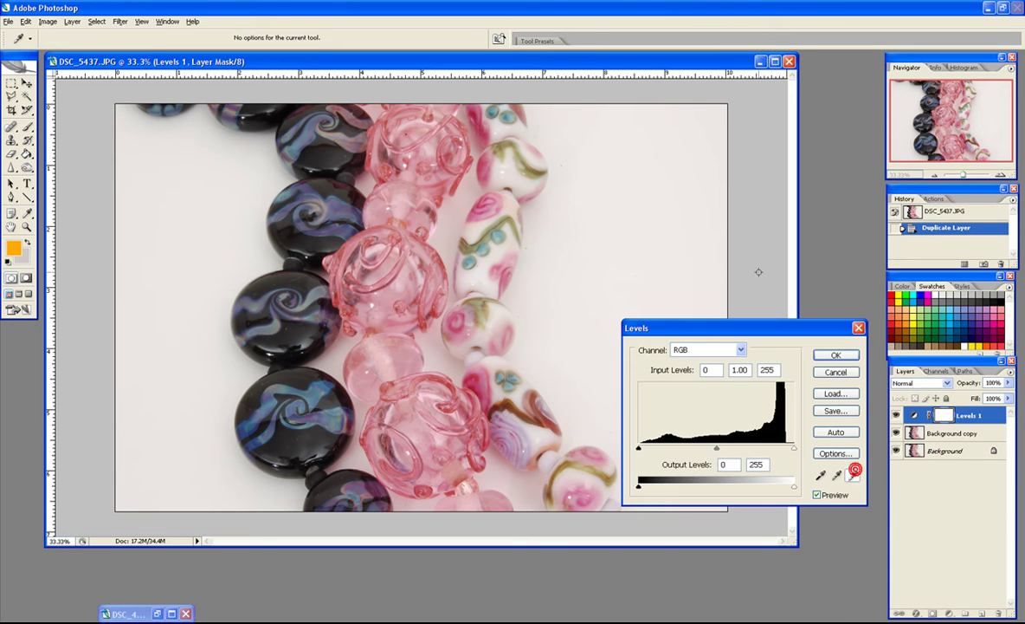
pyautogui.click(693, 164)
pyautogui.moveTo(794, 447); pyautogui.dragTo(791, 447)
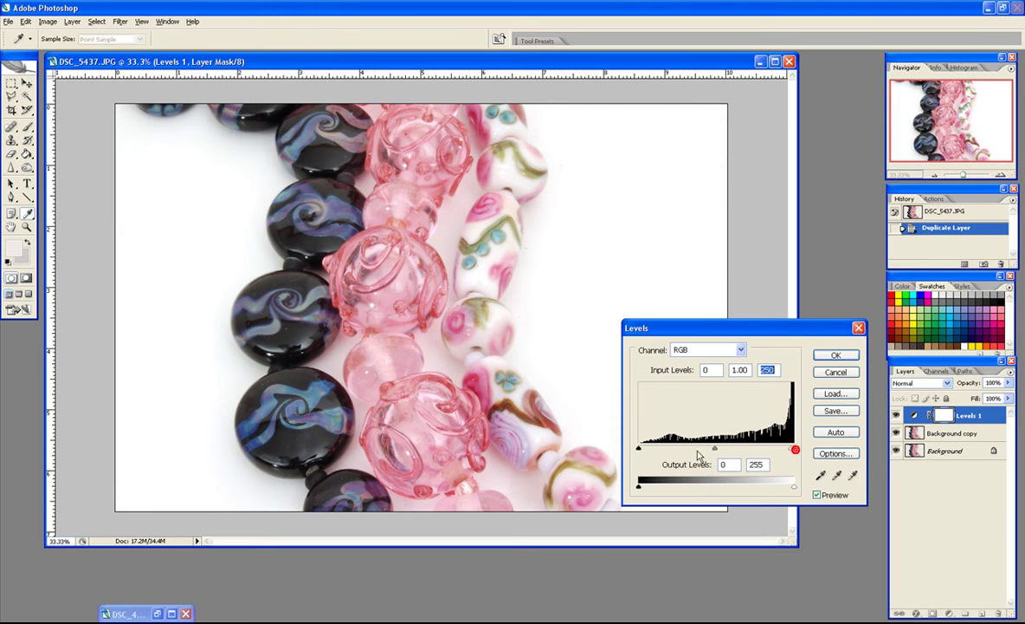
pyautogui.moveTo(640, 450); pyautogui.dragTo(648, 451)
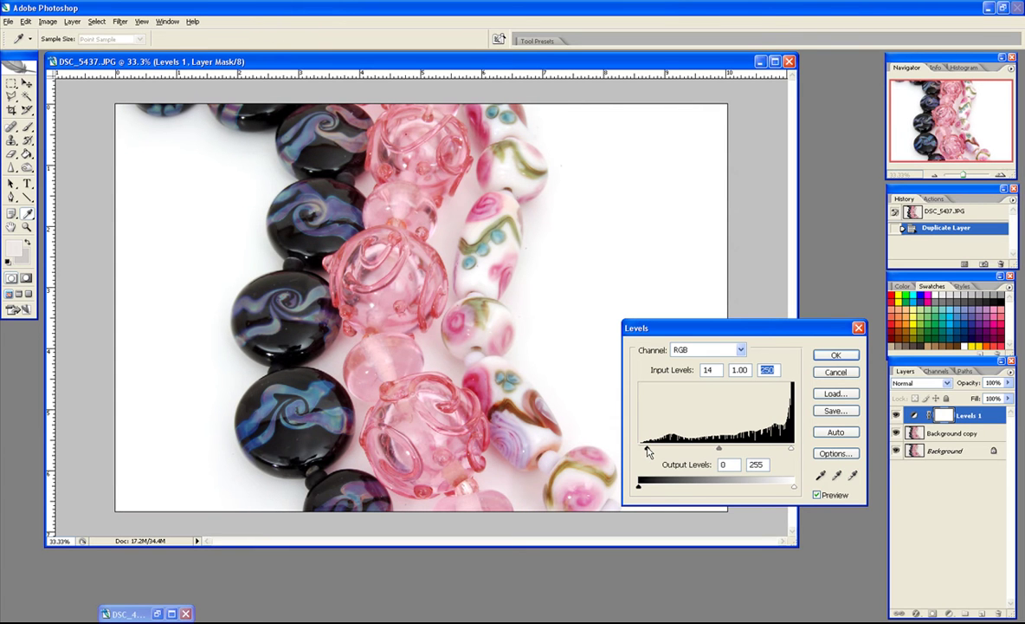
pyautogui.moveTo(720, 449); pyautogui.dragTo(791, 450)
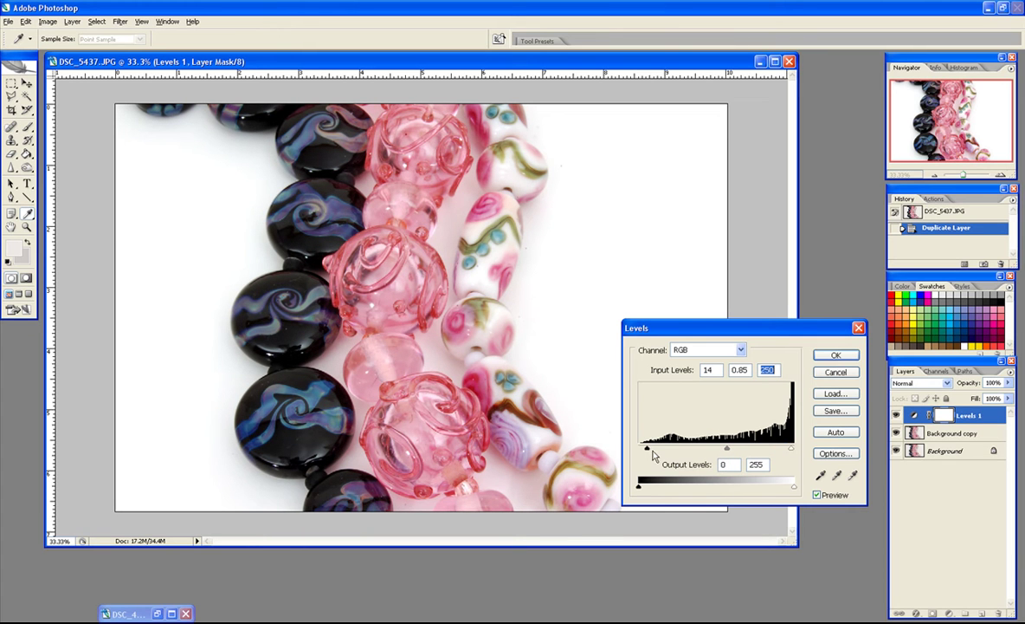
pyautogui.click(835, 356)
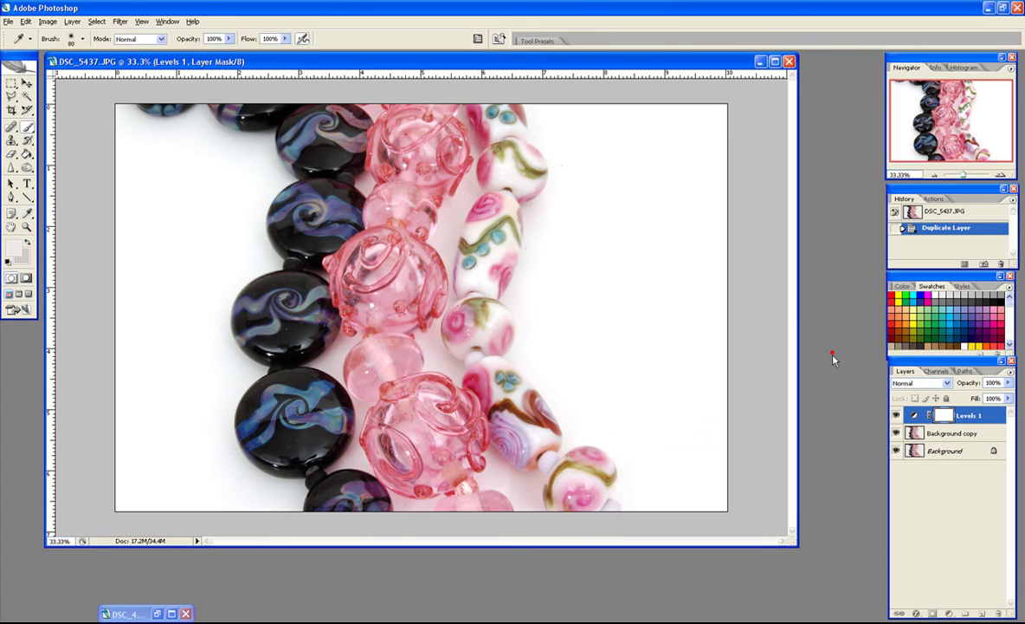
# Add a Hue/Saturation adjustment layer with slightly lowered saturation.
pyautogui.click(949, 612)
pyautogui.click(902, 531)
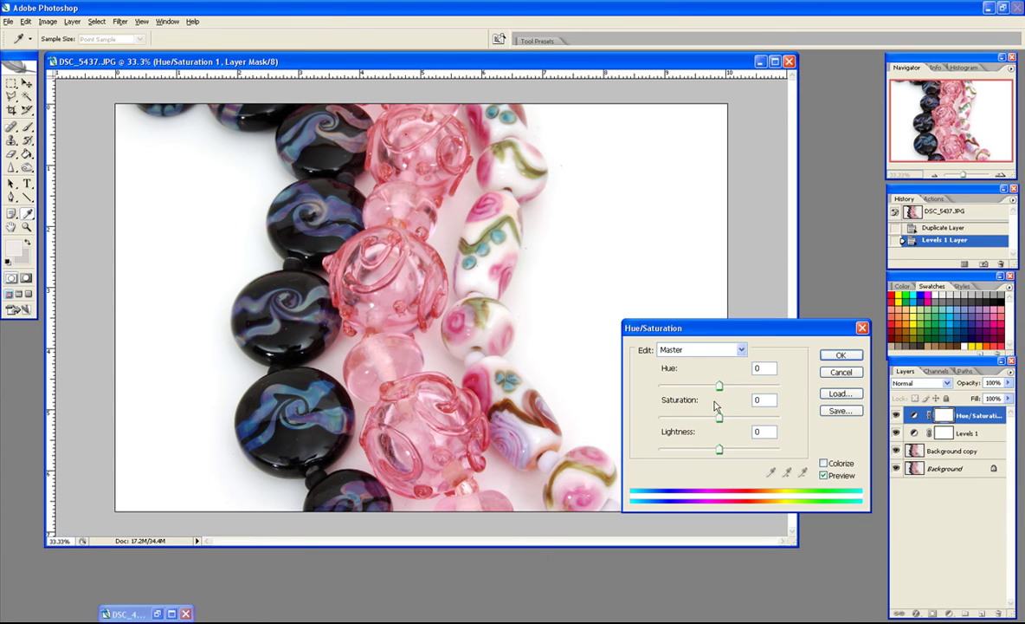
pyautogui.moveTo(722, 421); pyautogui.dragTo(716, 420)
pyautogui.click(837, 355)
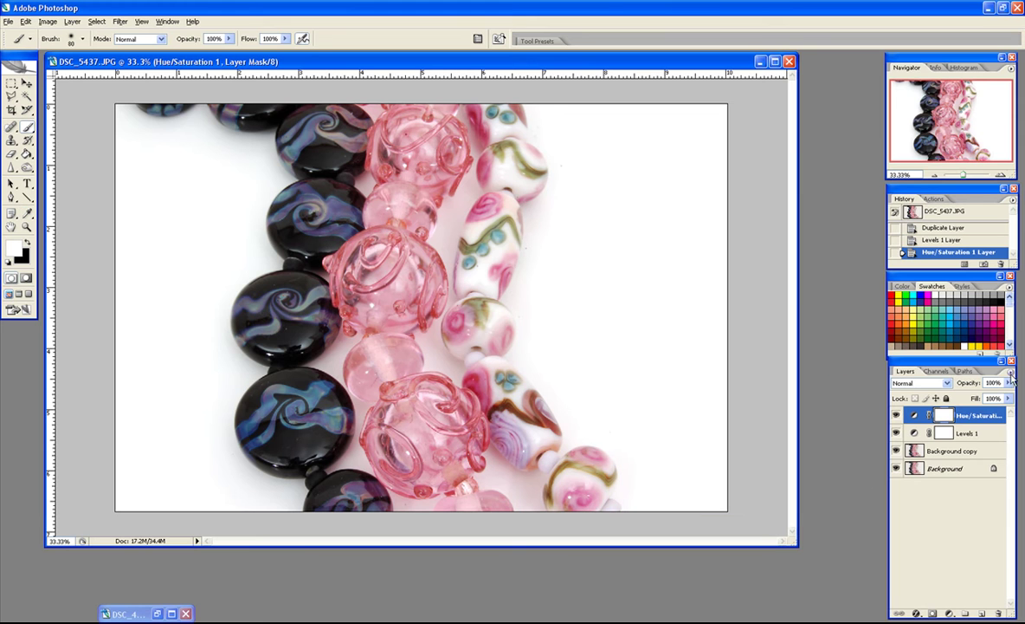
# Flatten the image into one Background layer and duplicate it as Background copy.
pyautogui.click(1010, 371)
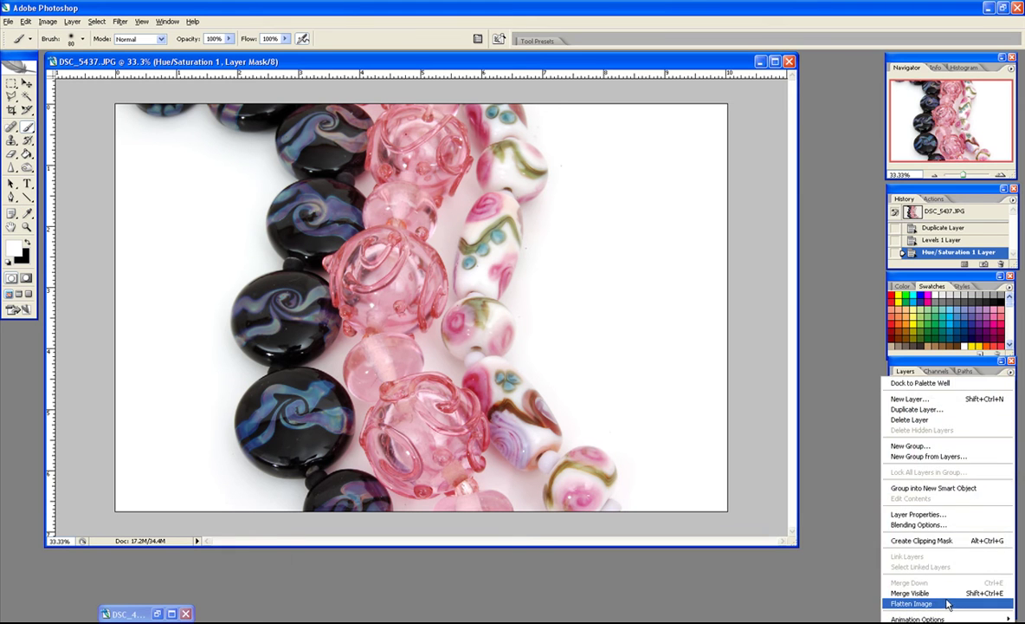
pyautogui.click(879, 559)
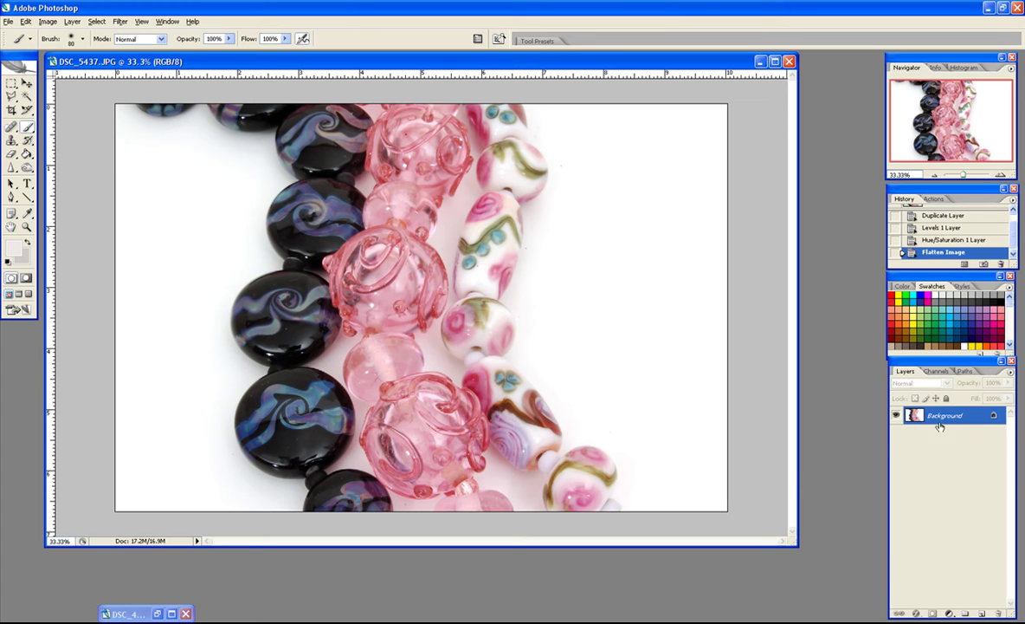
pyautogui.moveTo(946, 415); pyautogui.dragTo(986, 613)
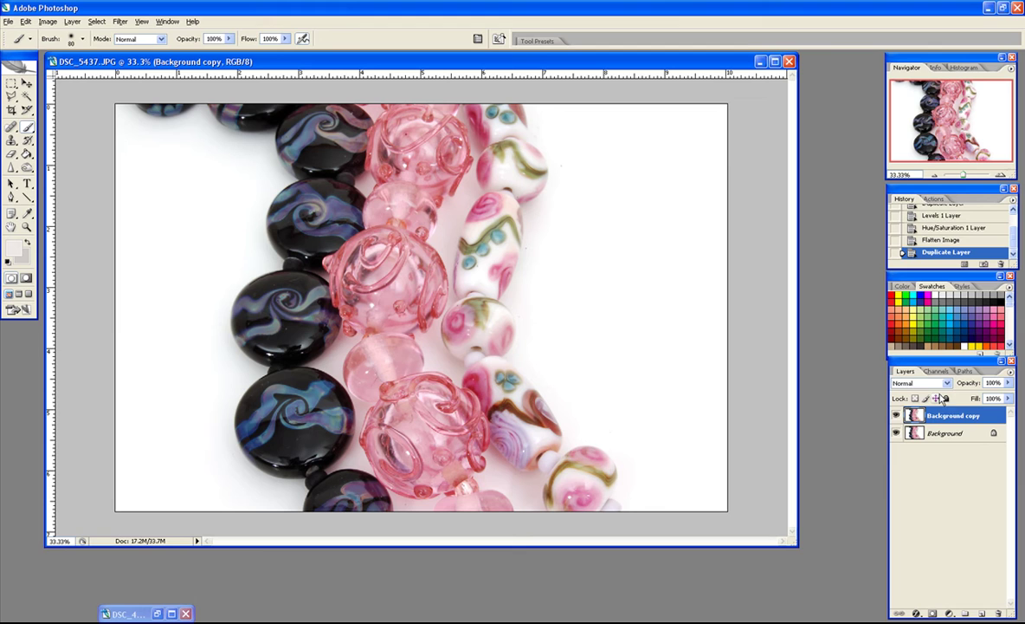
# Set up a Gaussian Blur on the copy with a 7.1-pixel radius and Preview on.
pyautogui.click(920, 383)
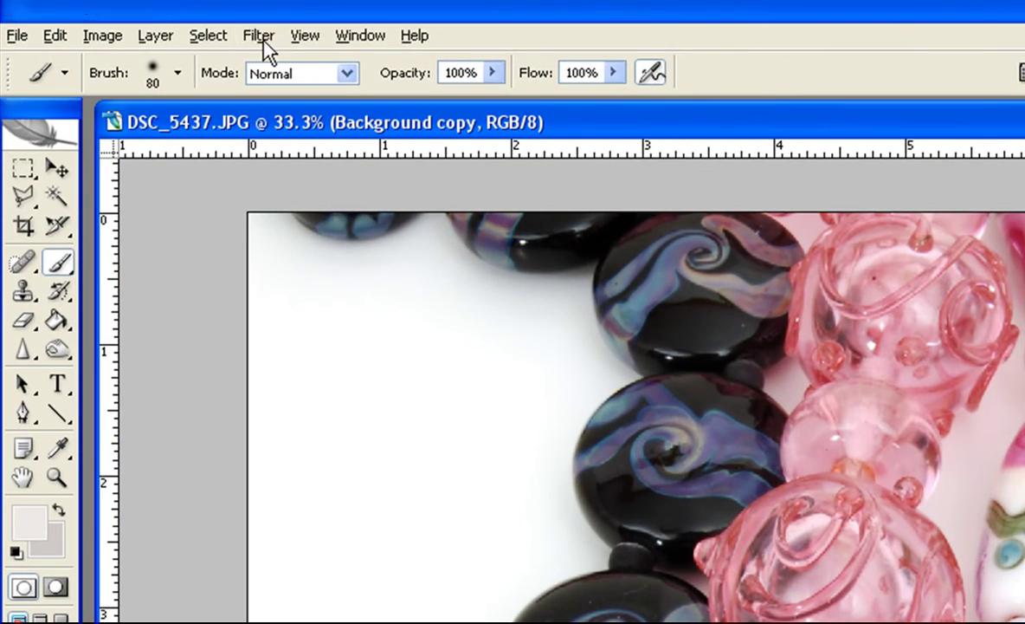
pyautogui.click(156, 25)
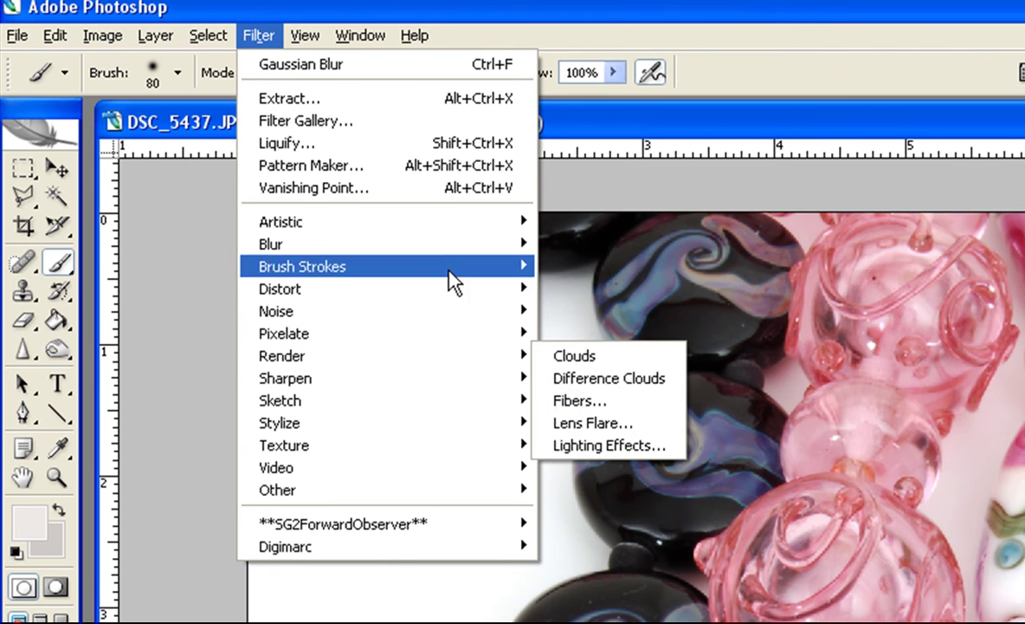
pyautogui.moveTo(459, 246)
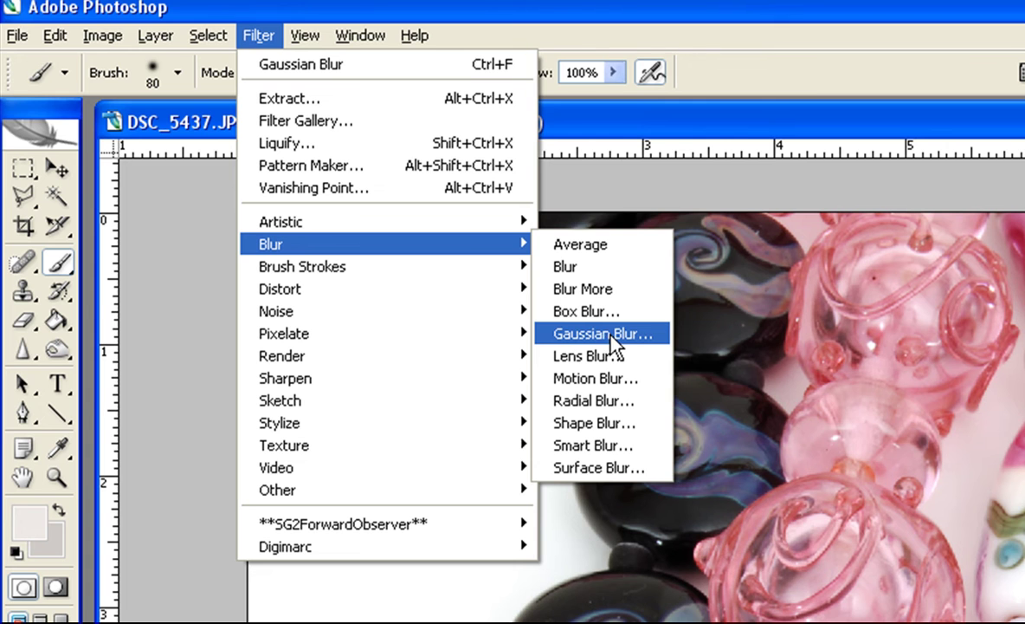
pyautogui.click(607, 334)
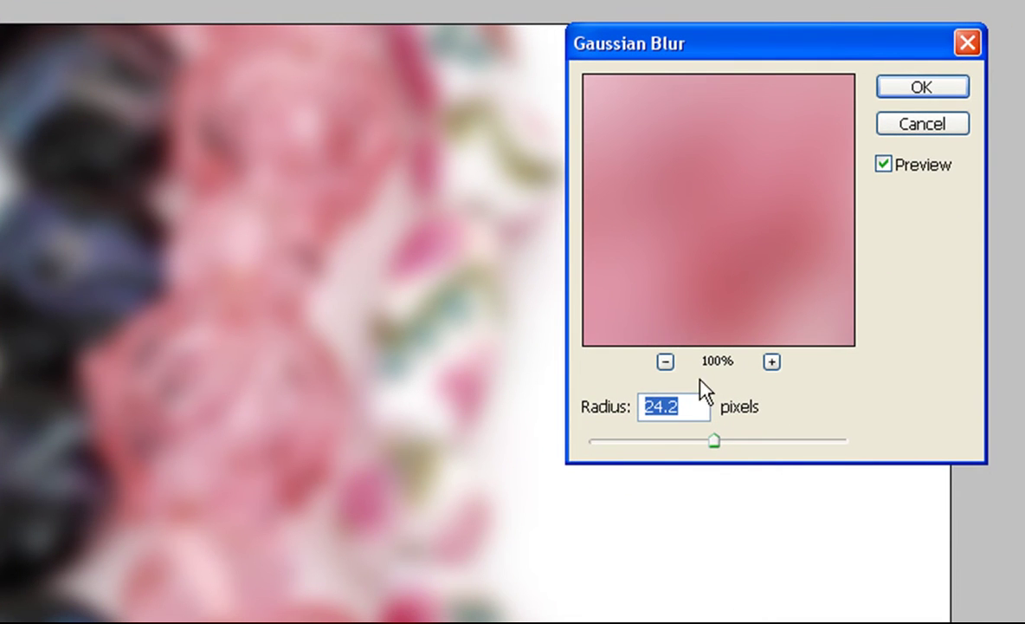
pyautogui.moveTo(714, 441); pyautogui.dragTo(799, 441)
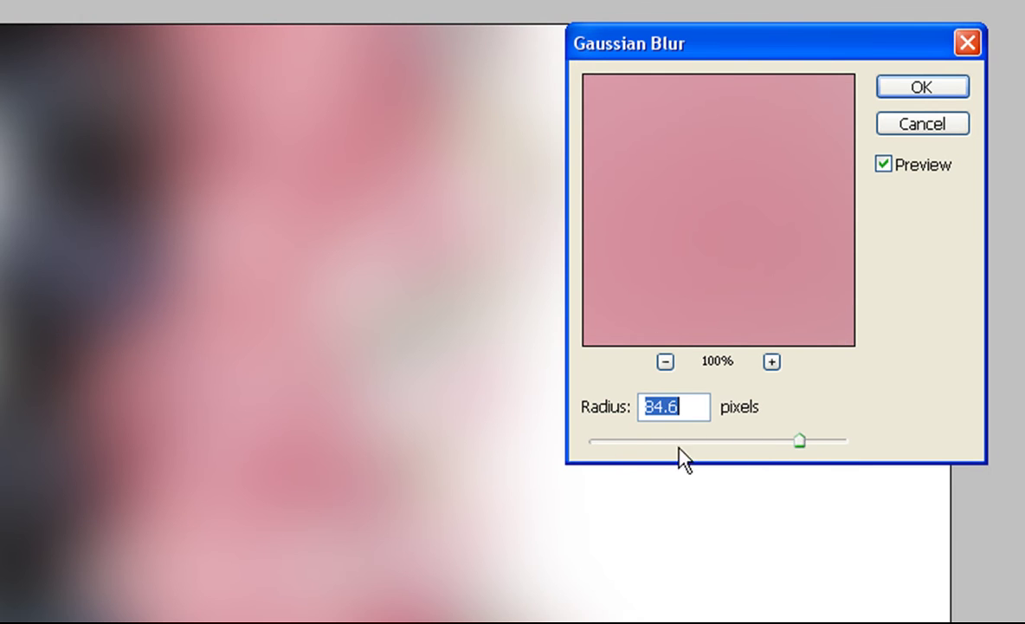
pyautogui.moveTo(636, 442); pyautogui.dragTo(675, 442)
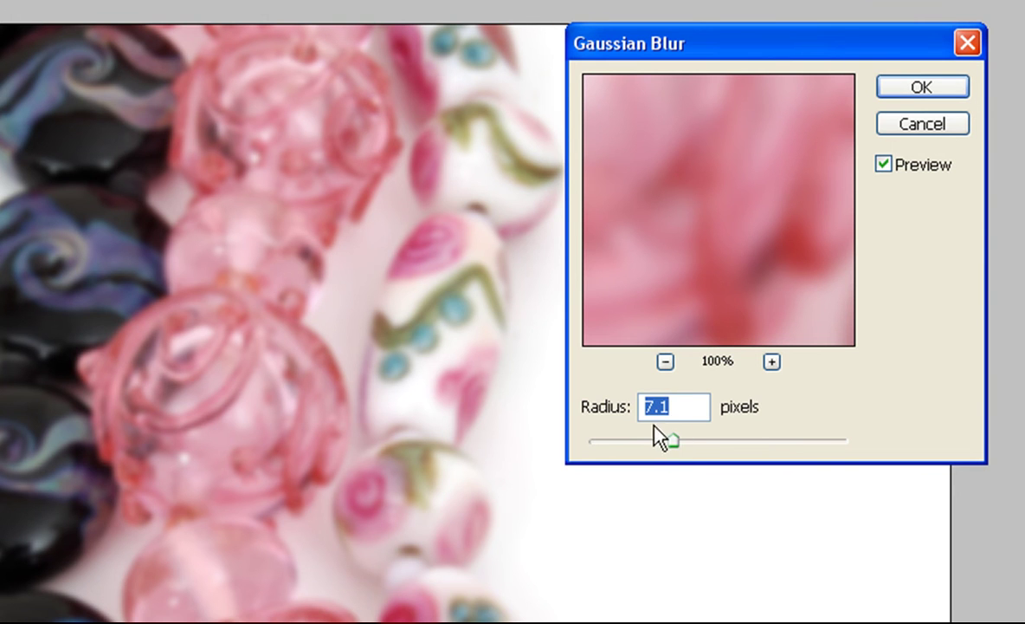
# Apply the 7.1-pixel blur, then add a layer mask to Background copy and target it.
pyautogui.click(903, 91)
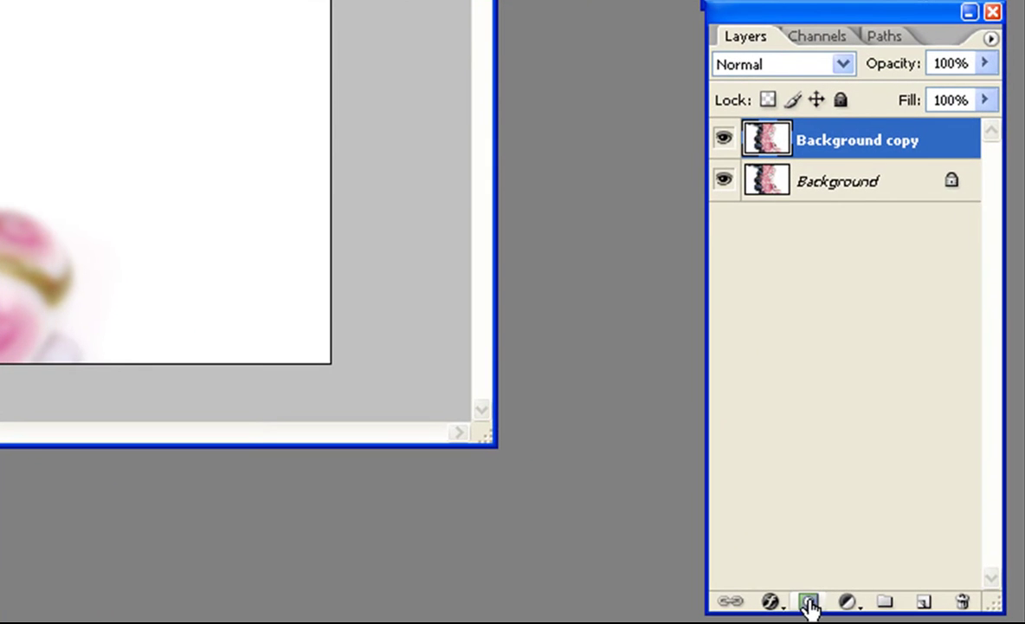
pyautogui.click(809, 603)
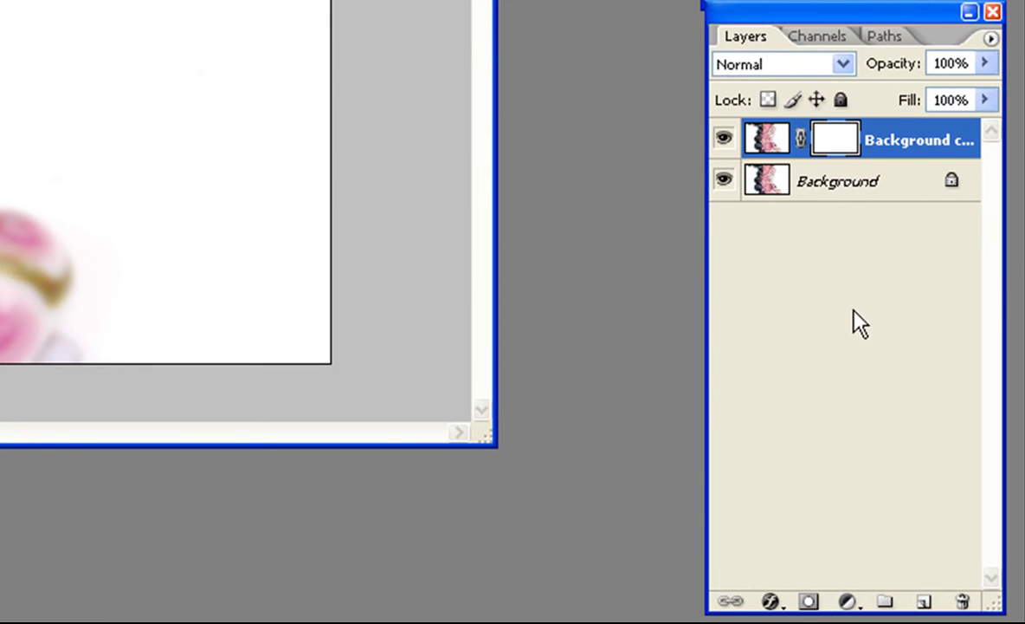
pyautogui.click(845, 149)
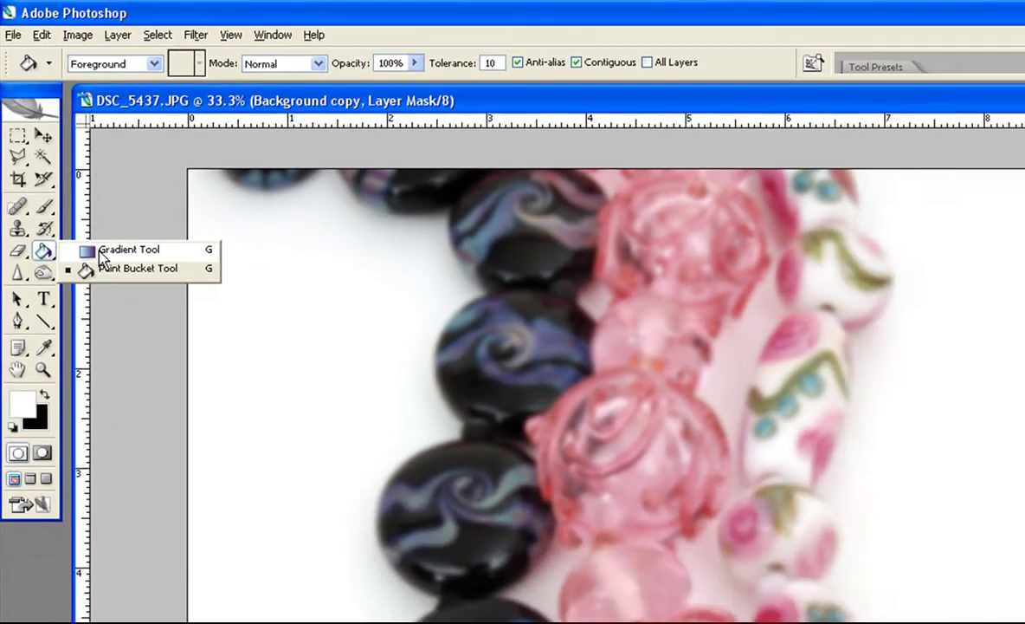
# Set the Gradient Tool to a white-to-black gradient in Reflected Gradient mode.
pyautogui.click(138, 325)
pyautogui.click(74, 46)
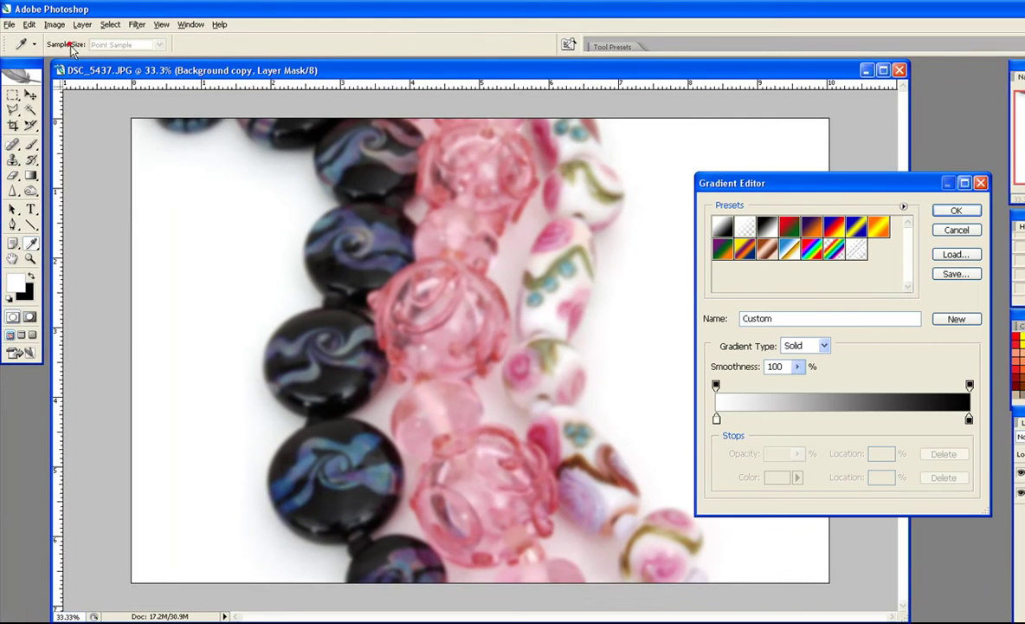
pyautogui.click(716, 419)
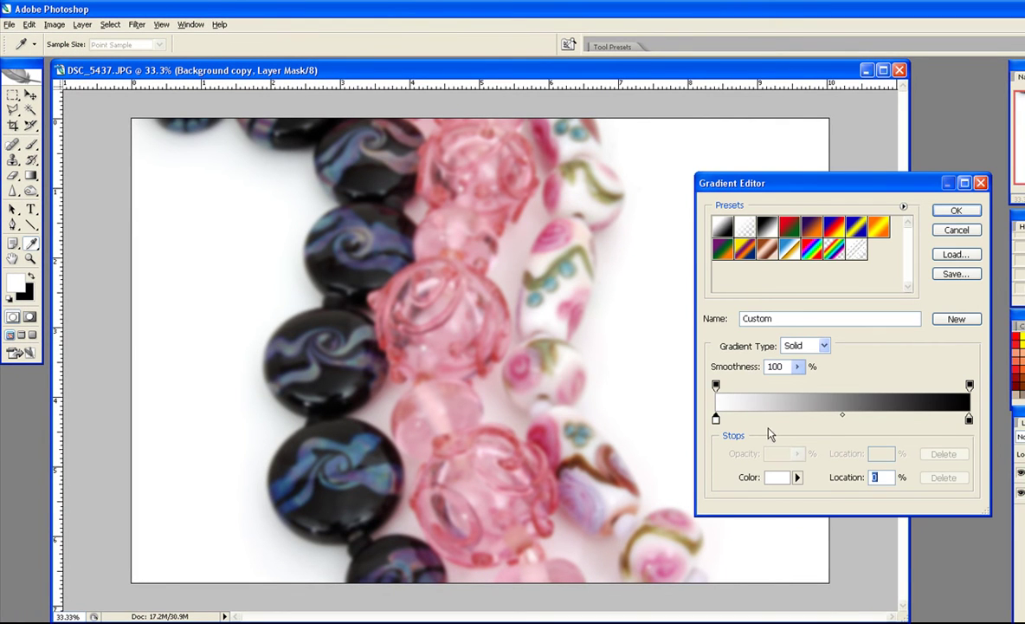
pyautogui.click(969, 419)
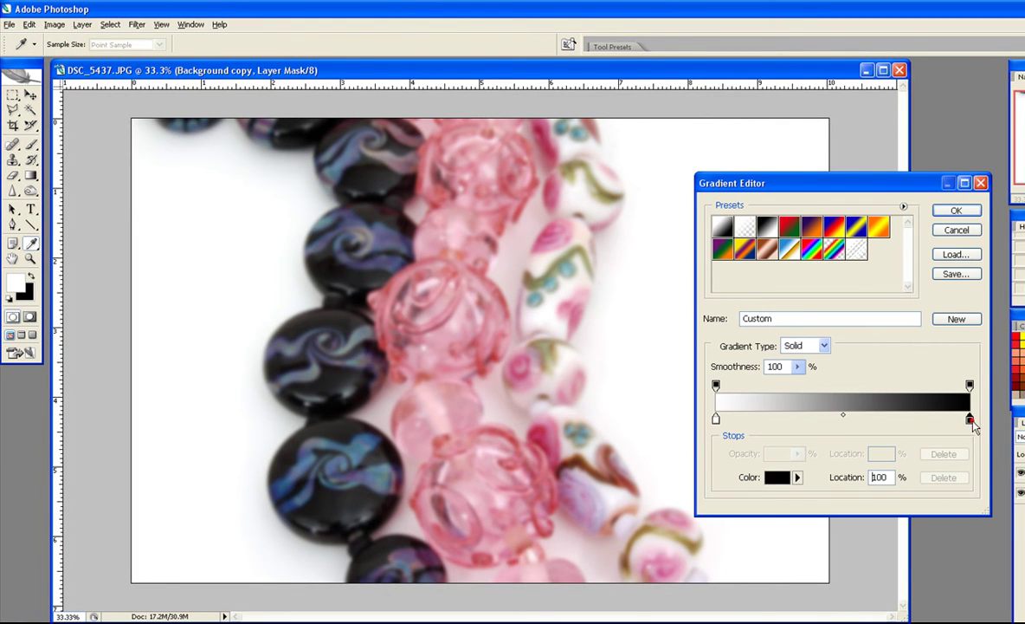
pyautogui.click(956, 210)
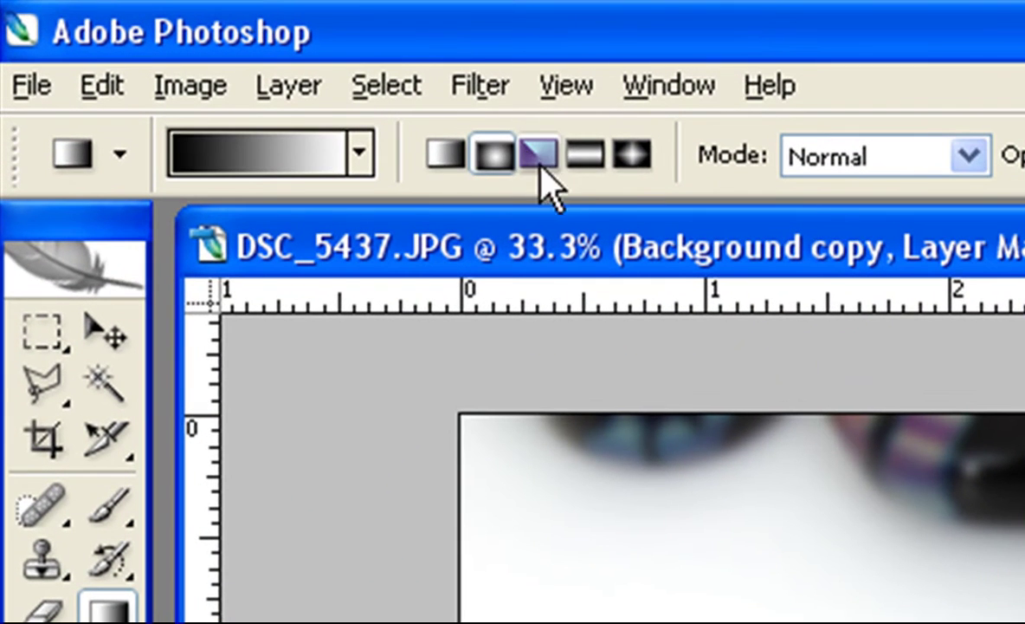
pyautogui.click(571, 156)
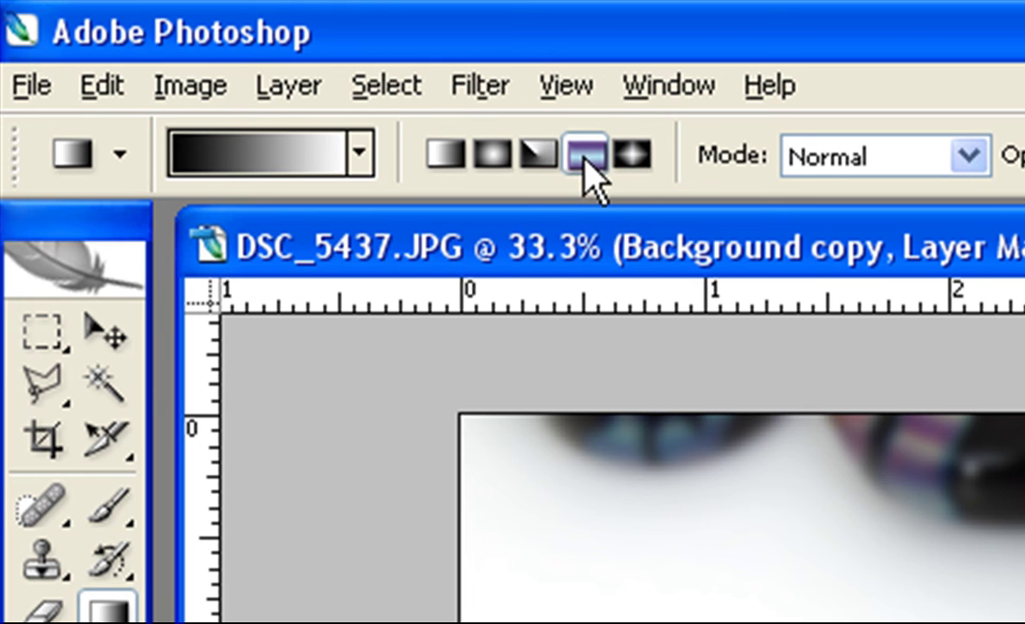
pyautogui.click(540, 156)
pyautogui.click(575, 162)
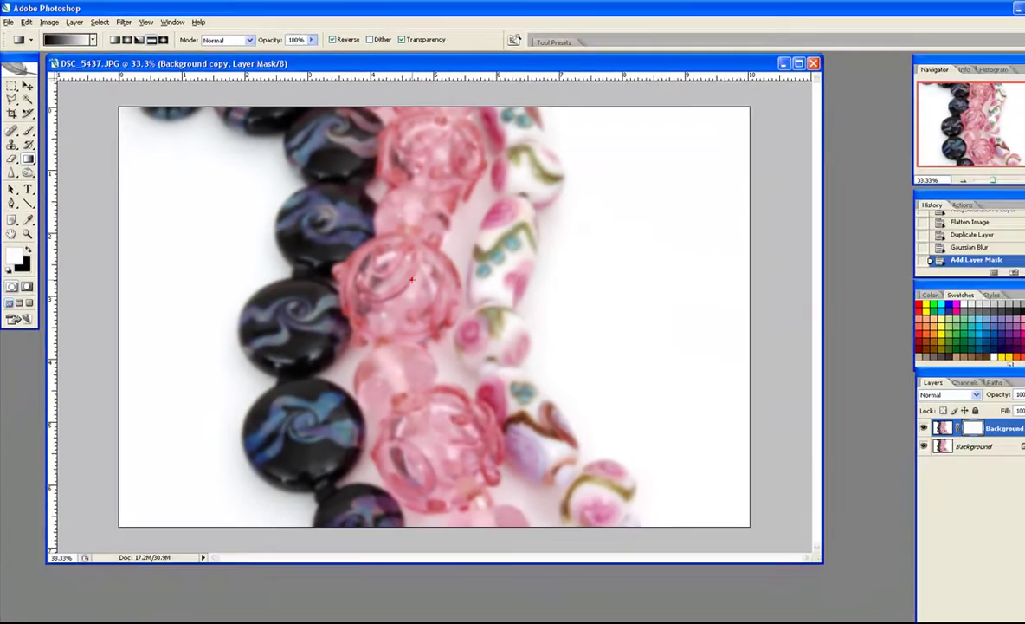
# Draw reflected gradients on the mask from the central pink bead, redrawing until it blends well.
pyautogui.click(401, 272)
pyautogui.moveTo(401, 271); pyautogui.dragTo(374, 113)
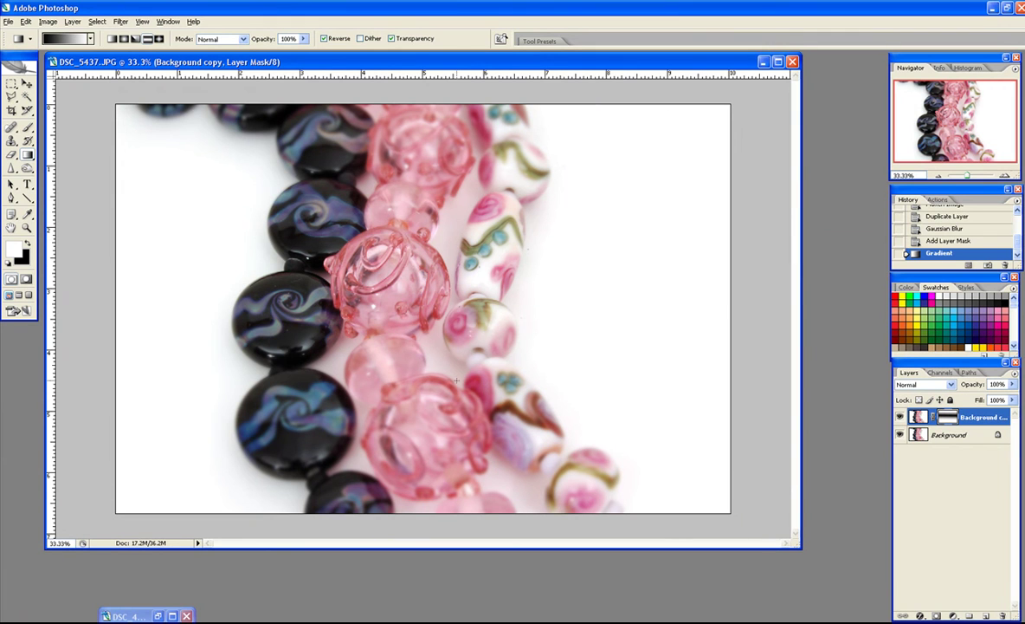
pyautogui.moveTo(365, 279); pyautogui.dragTo(365, 117)
pyautogui.moveTo(412, 286); pyautogui.dragTo(411, 109)
pyautogui.moveTo(367, 251); pyautogui.dragTo(370, 474)
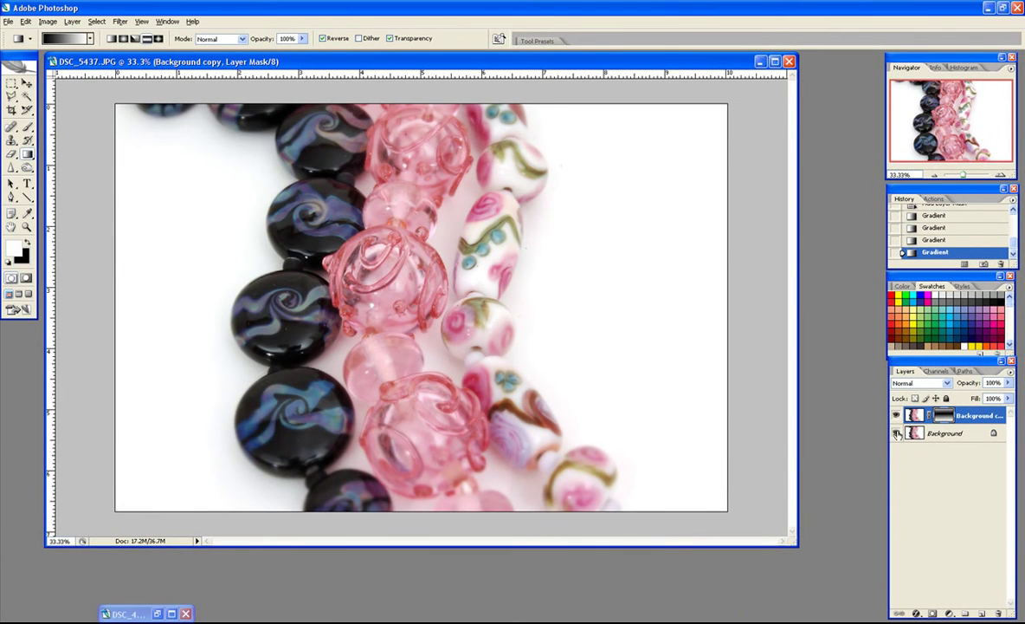
# With Background hidden, redraw the mask gradient into a clear middle band, then show Background.
pyautogui.click(897, 433)
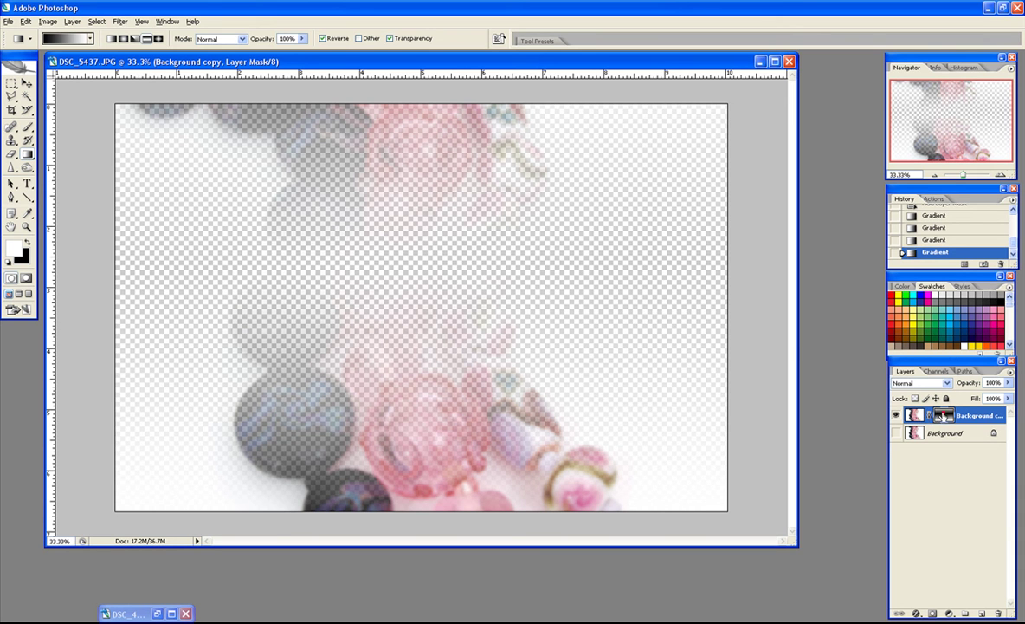
pyautogui.moveTo(380, 256); pyautogui.dragTo(371, 159)
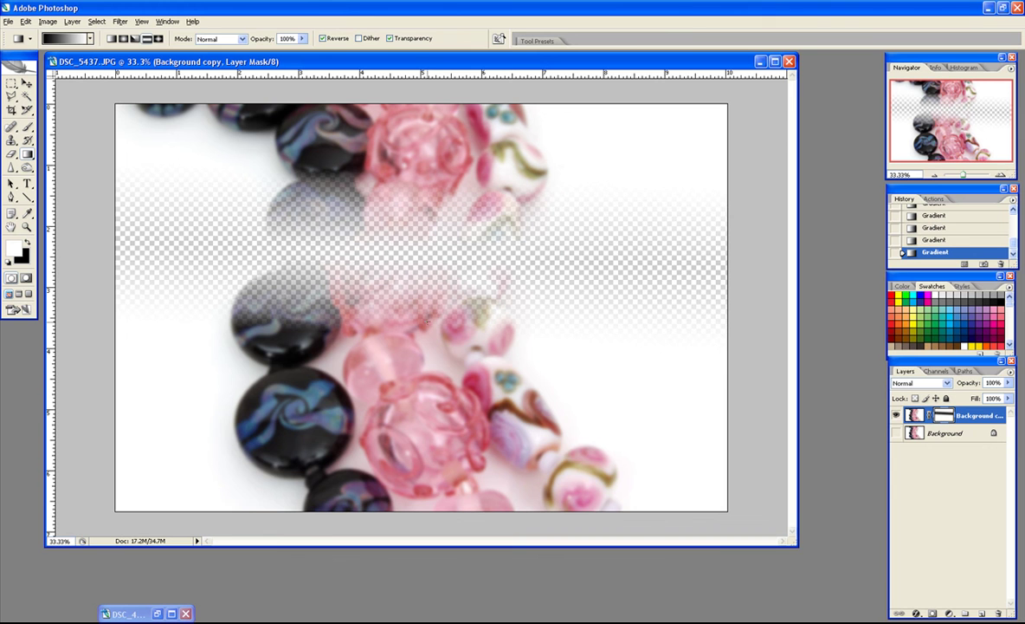
pyautogui.moveTo(427, 321); pyautogui.dragTo(426, 99)
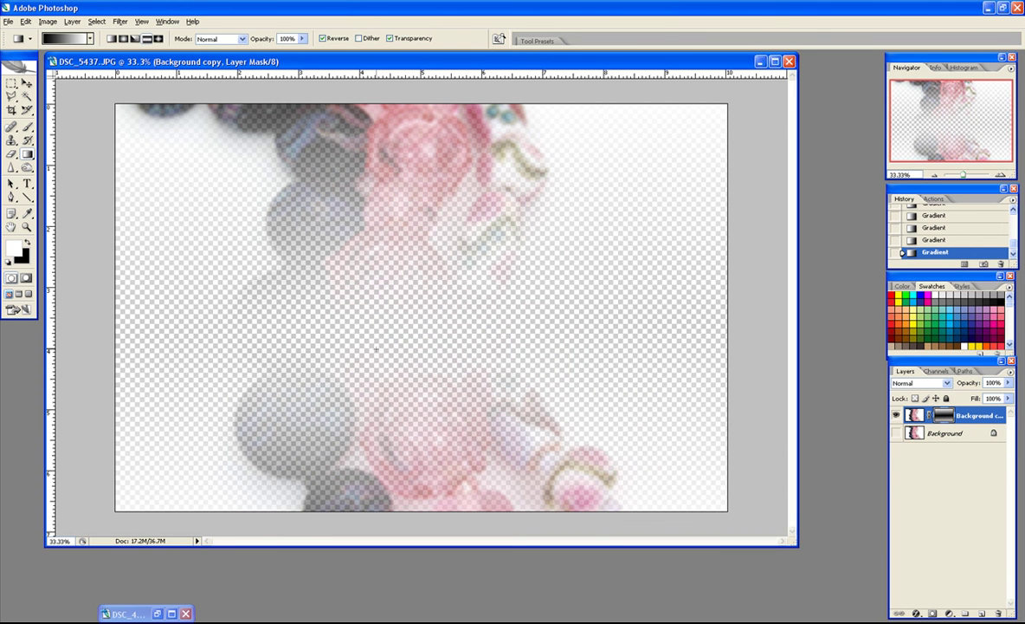
pyautogui.moveTo(425, 292); pyautogui.dragTo(431, 217)
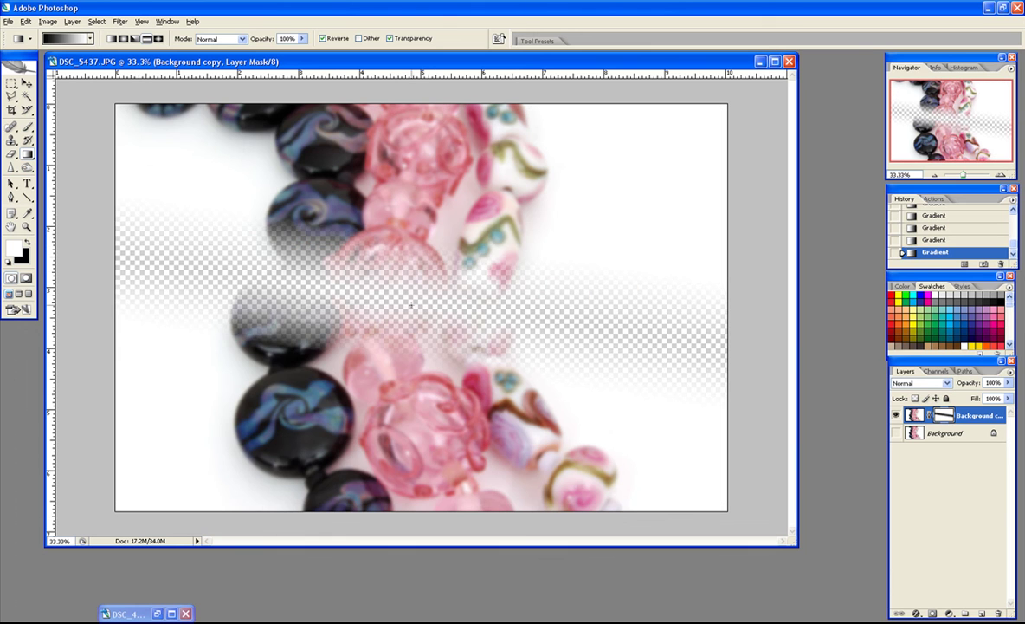
pyautogui.moveTo(411, 299); pyautogui.dragTo(414, 199)
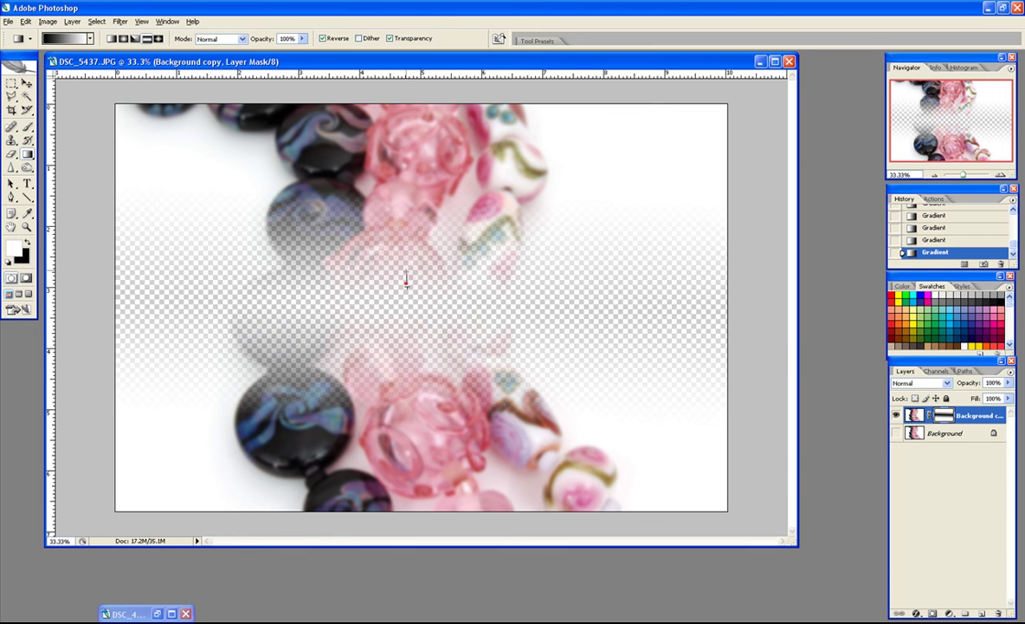
pyautogui.moveTo(405, 278); pyautogui.dragTo(407, 163)
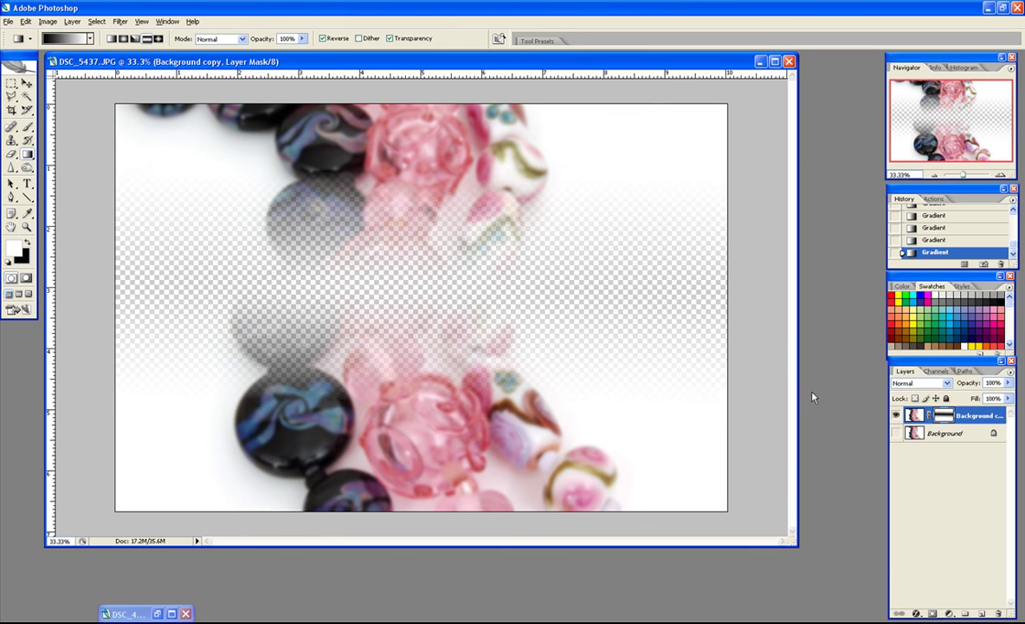
pyautogui.click(897, 432)
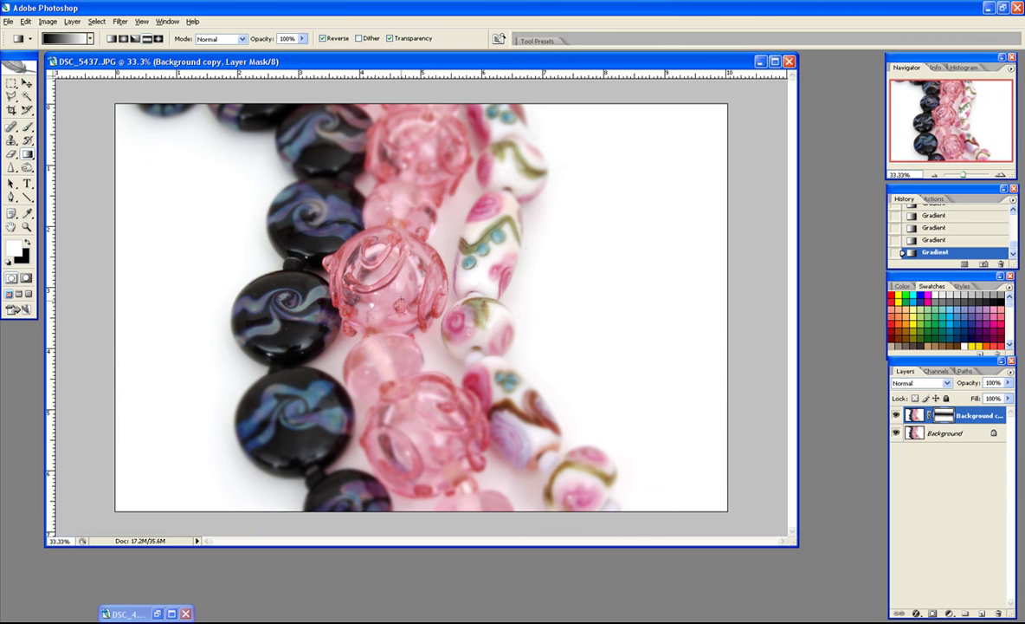
# Redraw the mask gradient, inspect the central beads at 66.7% zoom, and toggle the copy to compare.
pyautogui.moveTo(375, 291); pyautogui.dragTo(378, 139)
pyautogui.click(1000, 174)
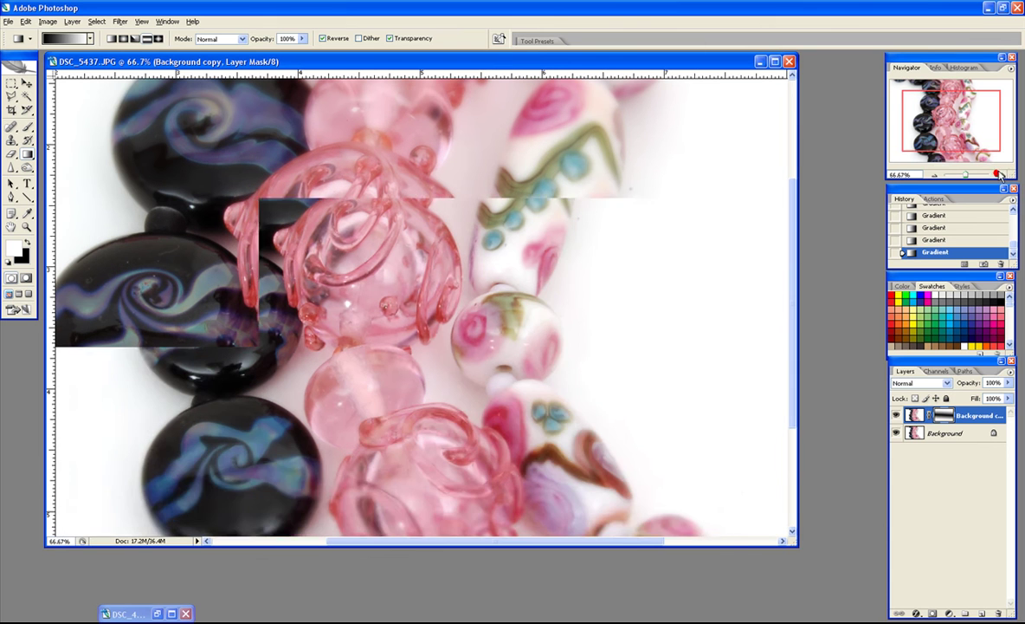
pyautogui.moveTo(946, 131)
pyautogui.mouseDown()
pyautogui.moveTo(944, 112)
pyautogui.moveTo(932, 114)
pyautogui.moveTo(941, 146)
pyautogui.mouseUp()
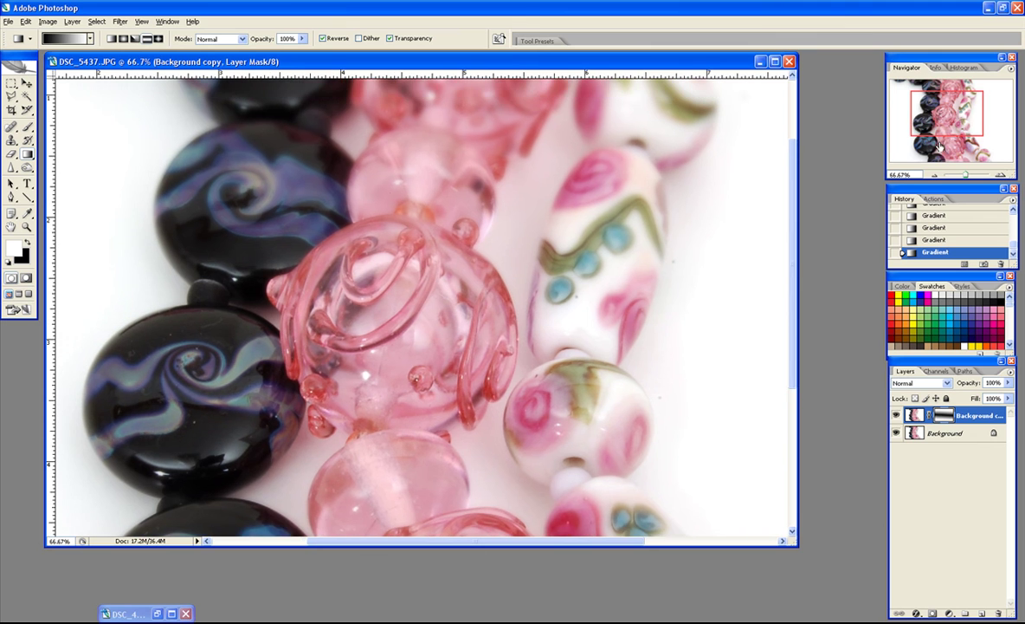
pyautogui.hotkey('ctrl', '-')
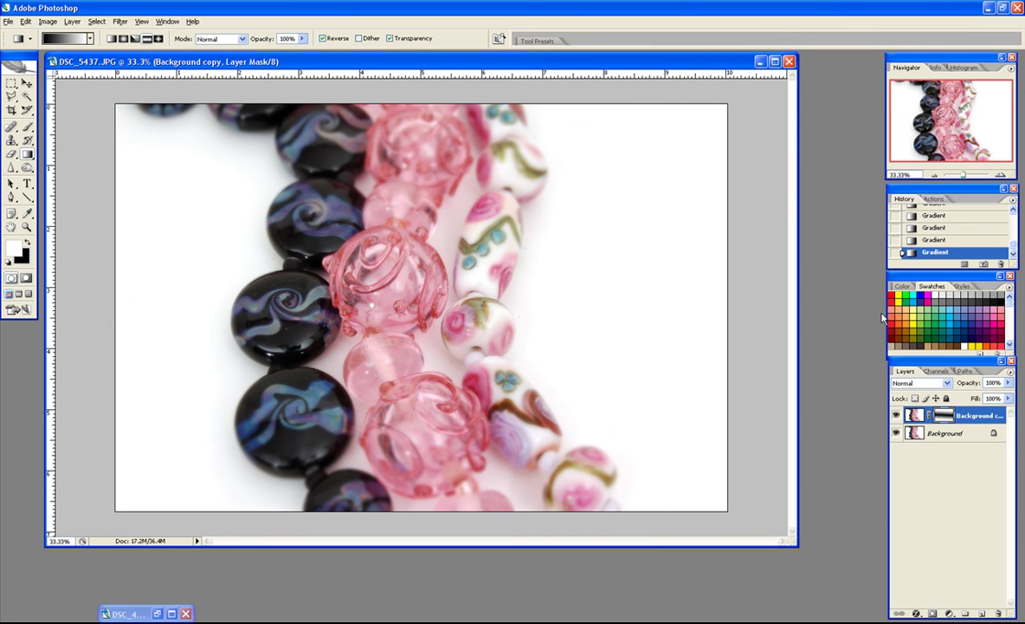
pyautogui.click(896, 416)
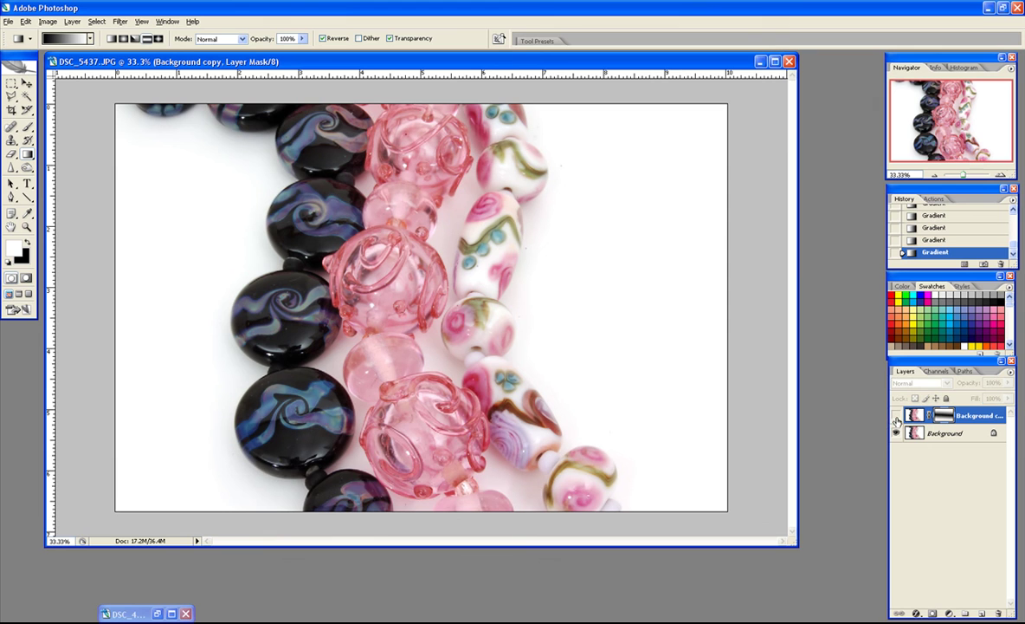
pyautogui.click(896, 416)
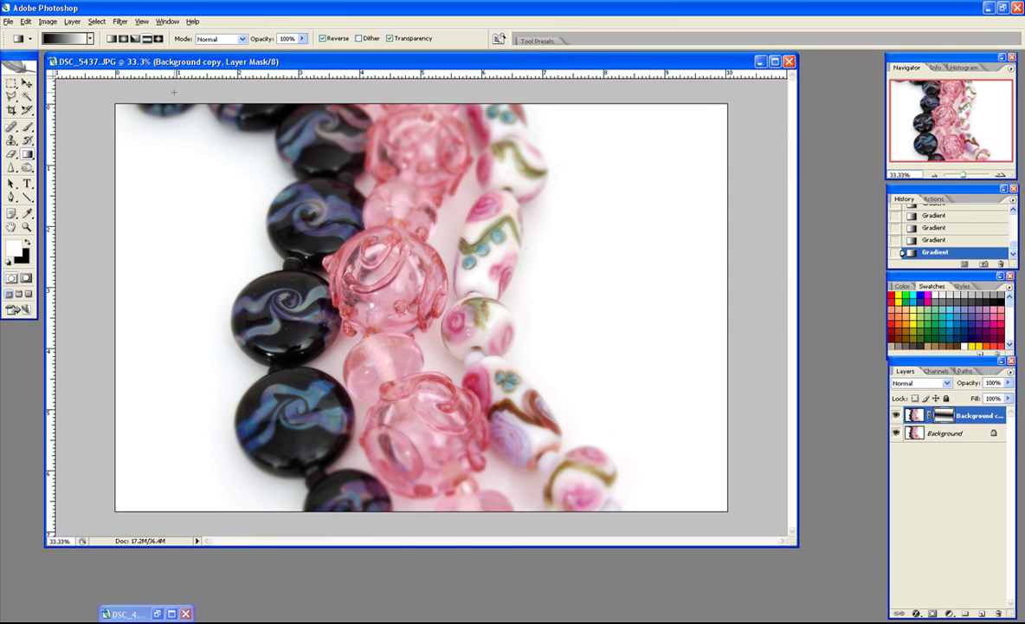
# Redraw the mask as a radial gradient from the central bead and set the copy's opacity to 71%.
pyautogui.click(123, 39)
pyautogui.click(124, 39)
pyautogui.moveTo(389, 280); pyautogui.dragTo(471, 161)
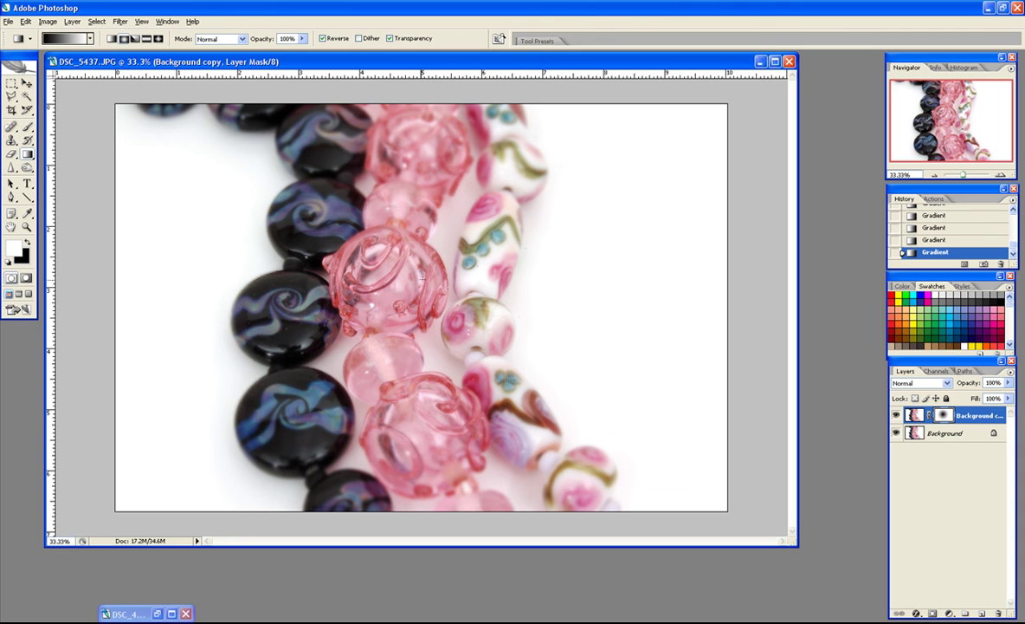
pyautogui.moveTo(390, 271); pyautogui.dragTo(477, 223)
pyautogui.moveTo(396, 288); pyautogui.dragTo(582, 183)
pyautogui.click(1008, 383)
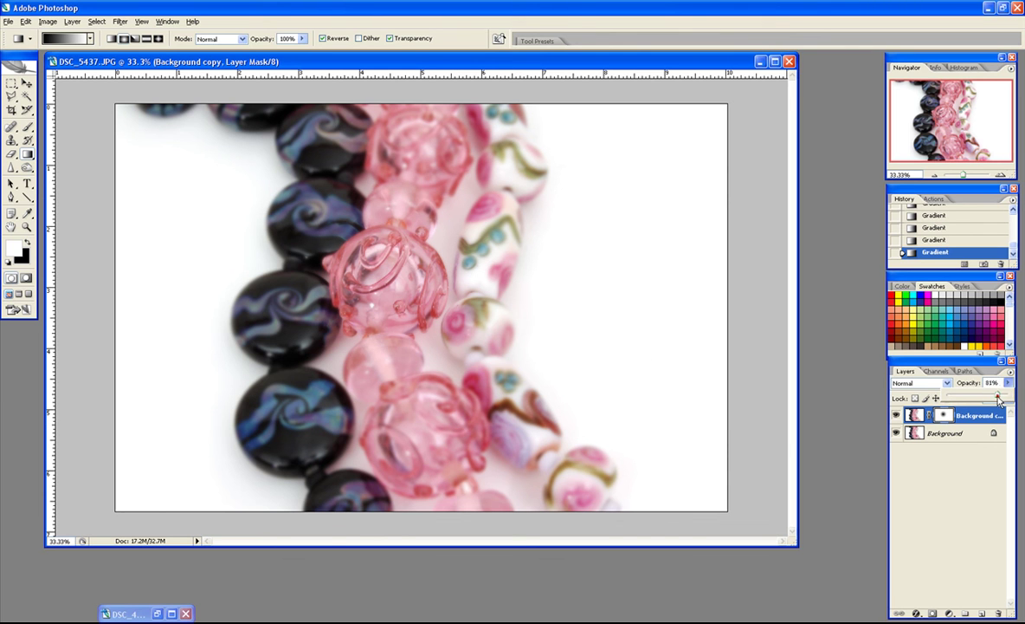
pyautogui.moveTo(999, 399); pyautogui.dragTo(990, 400)
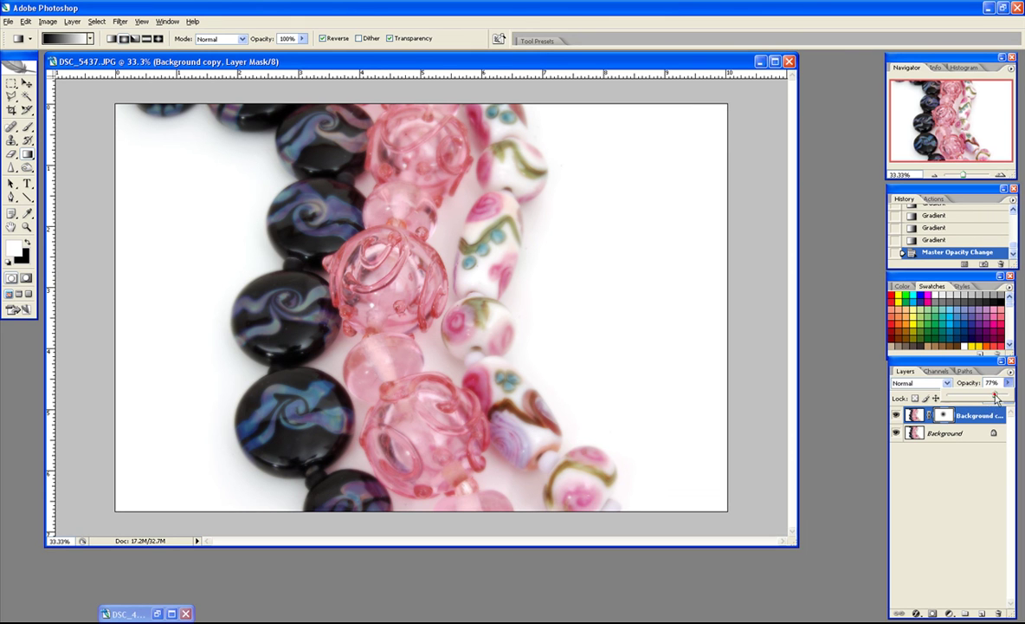
# Select the Background layer in the Layers panel.
pyautogui.click(946, 433)
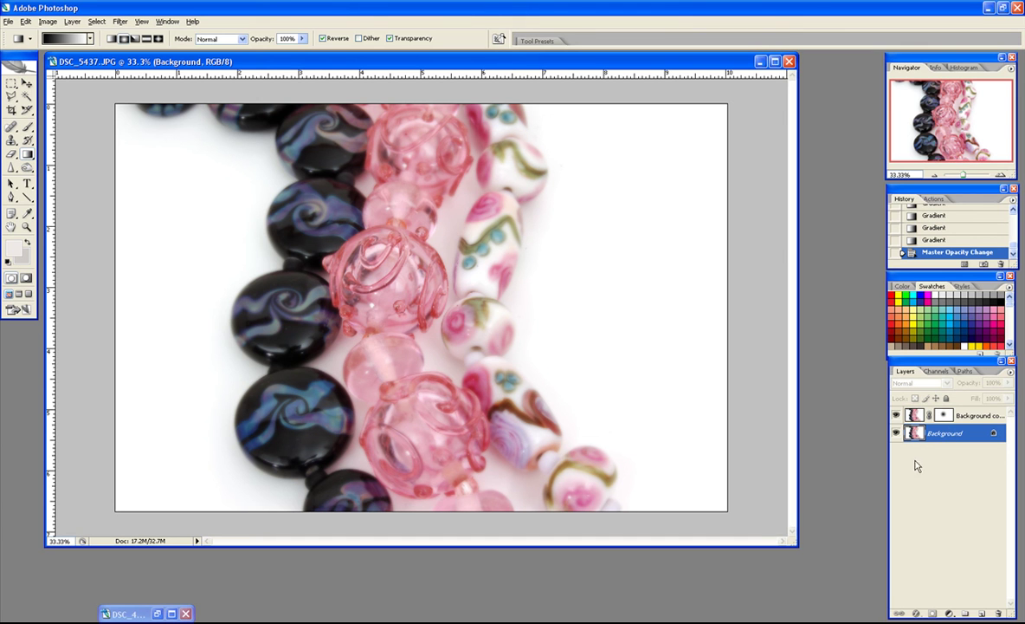